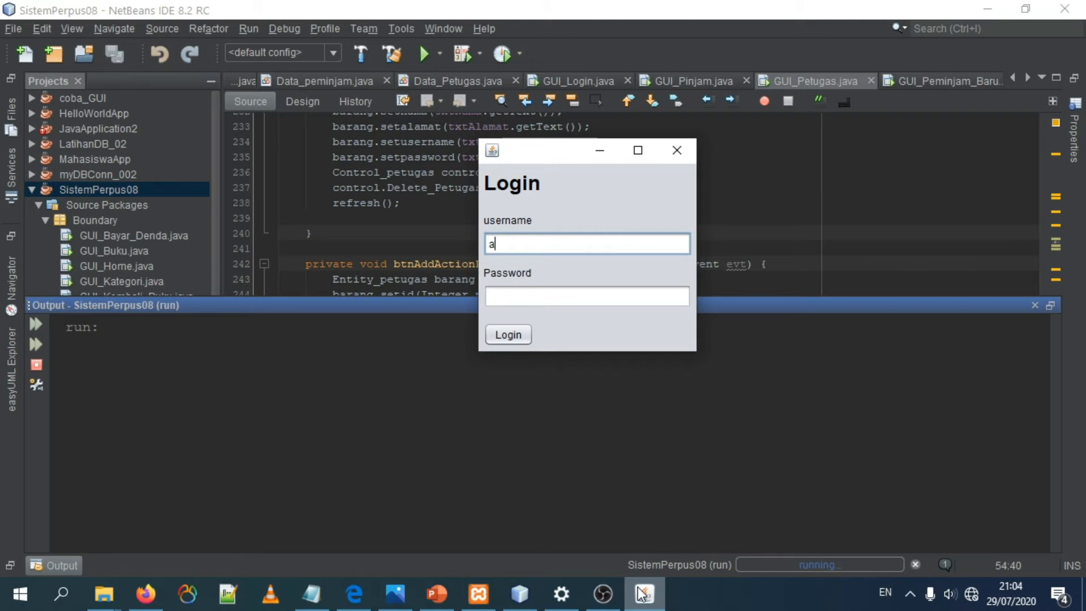
Step: Try to log in with the username admin and an incorrect account password
type("min")
key("Tab")
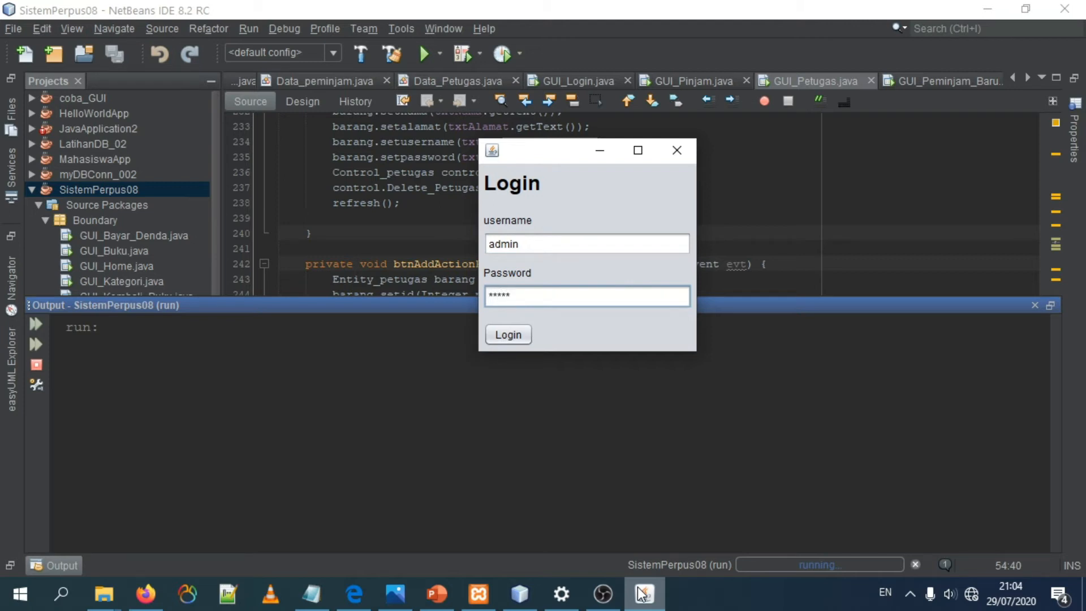
key("BackSpace")
key("BackSpace")
key("BackSpace")
key("BackSpace")
left_click(508, 335)
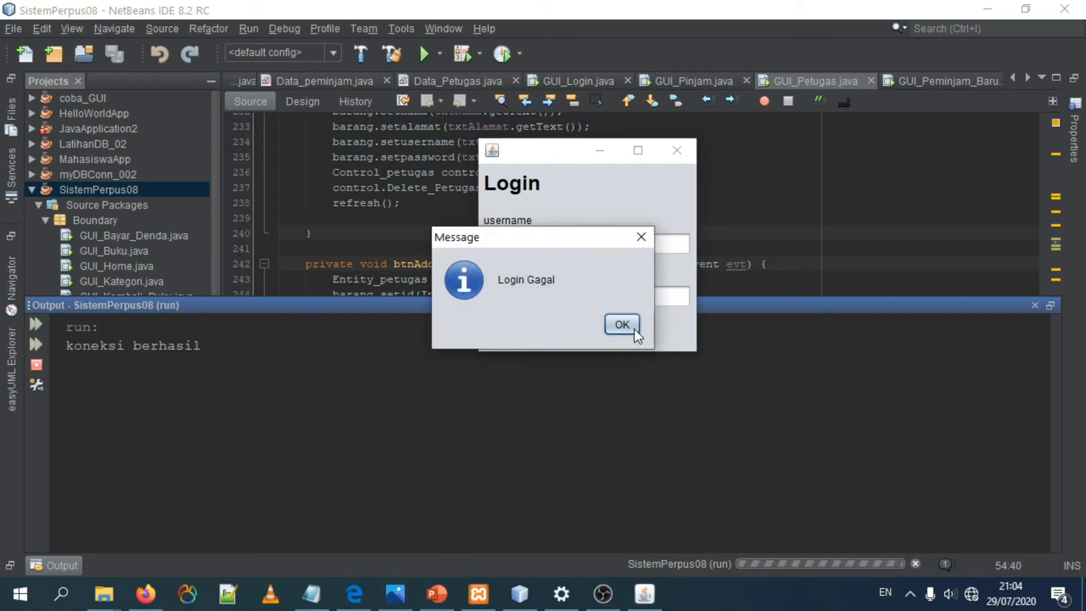
left_click(624, 329)
Step: Log in with the correct account password and reposition the Sistem Perpustakaan home window
left_click(510, 294)
type("a")
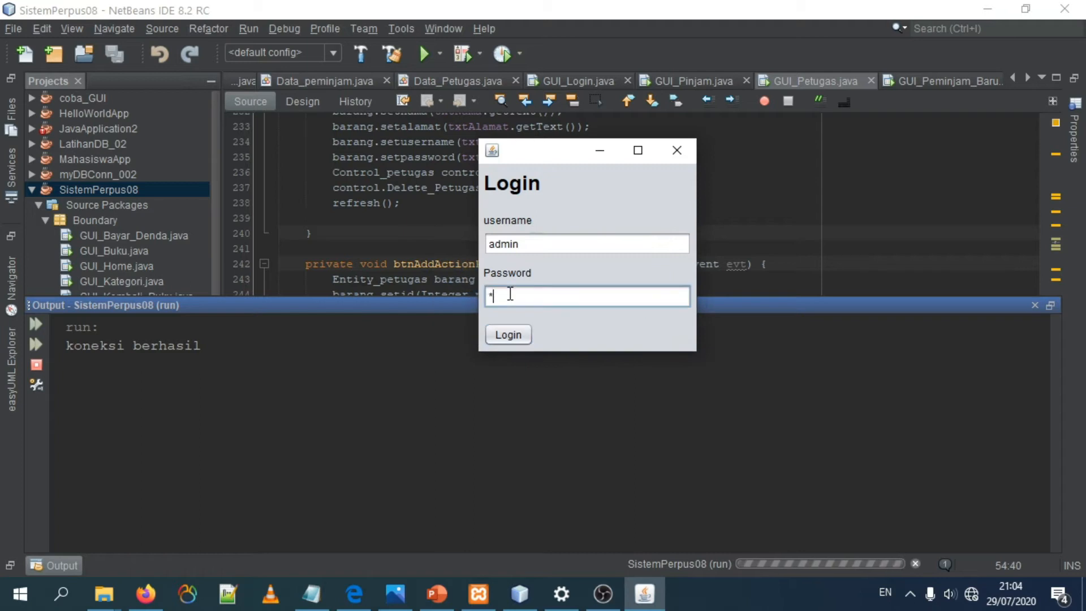
type("dmin")
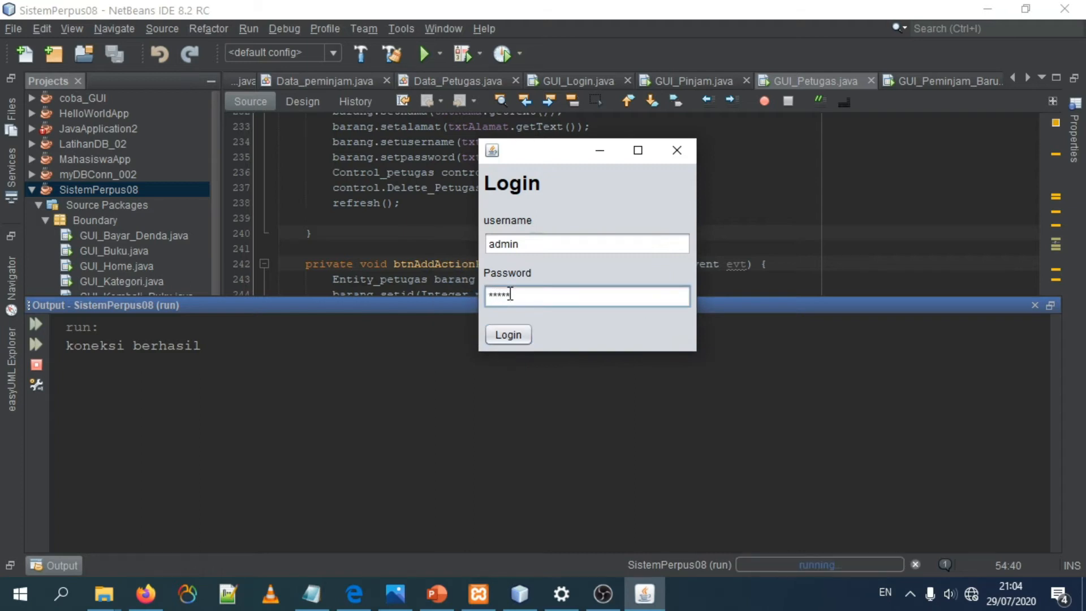
left_click(508, 334)
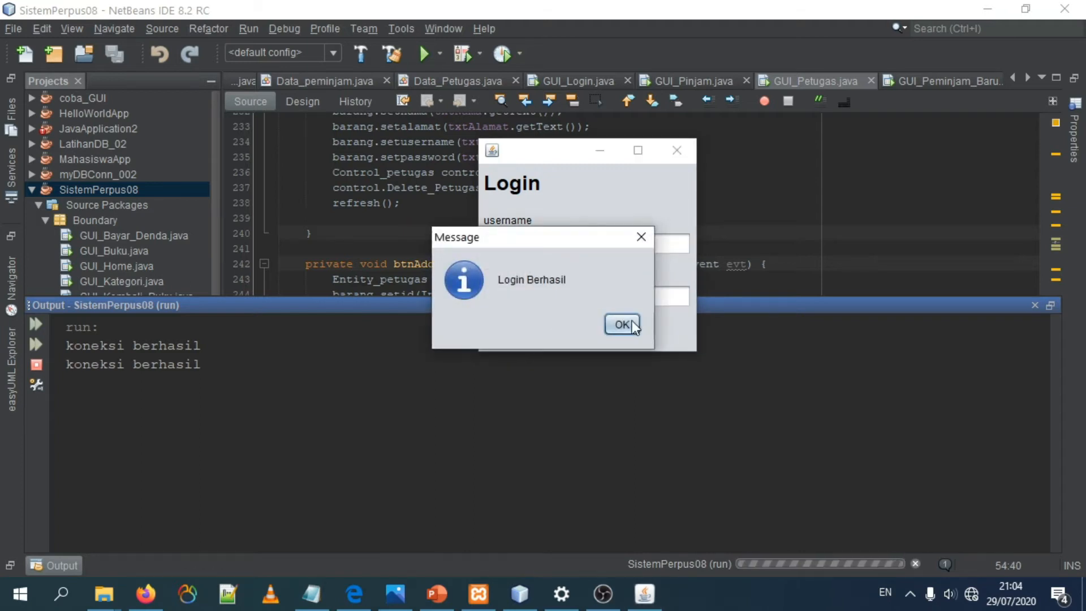
left_click(633, 326)
left_click_drag(256, 9, 667, 90)
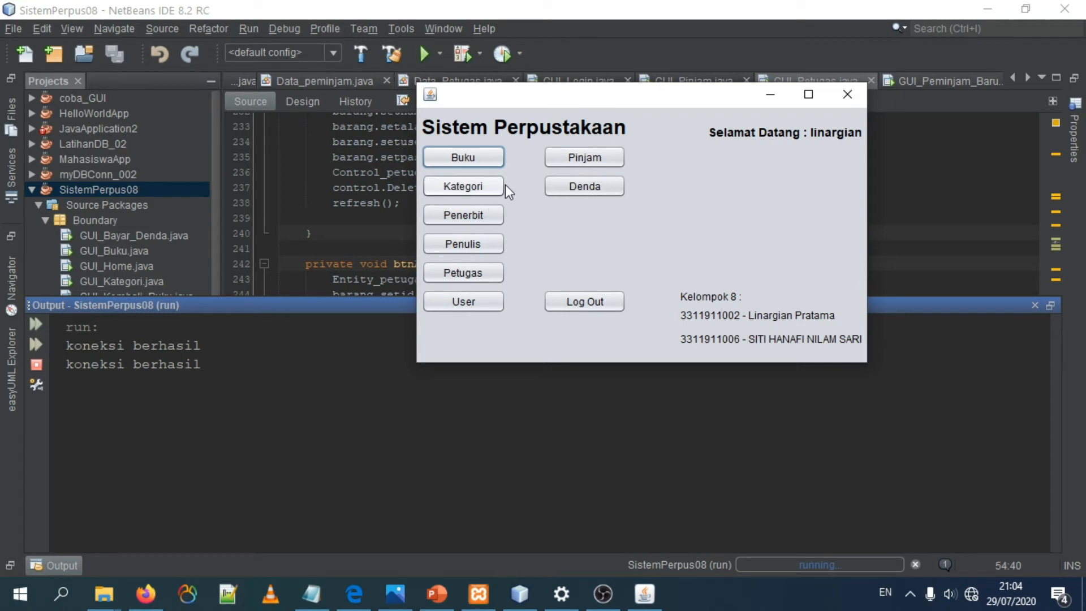
Step: Open the Buku form, load book 3, and look through the list of book records
left_click(483, 158)
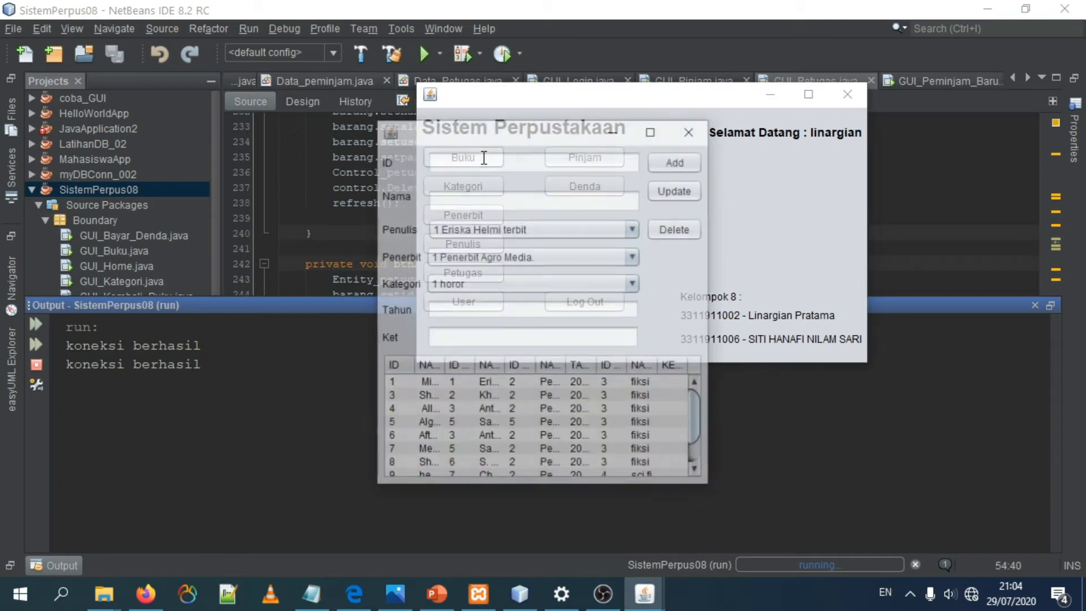
left_click_drag(513, 419, 513, 432)
left_click(498, 395)
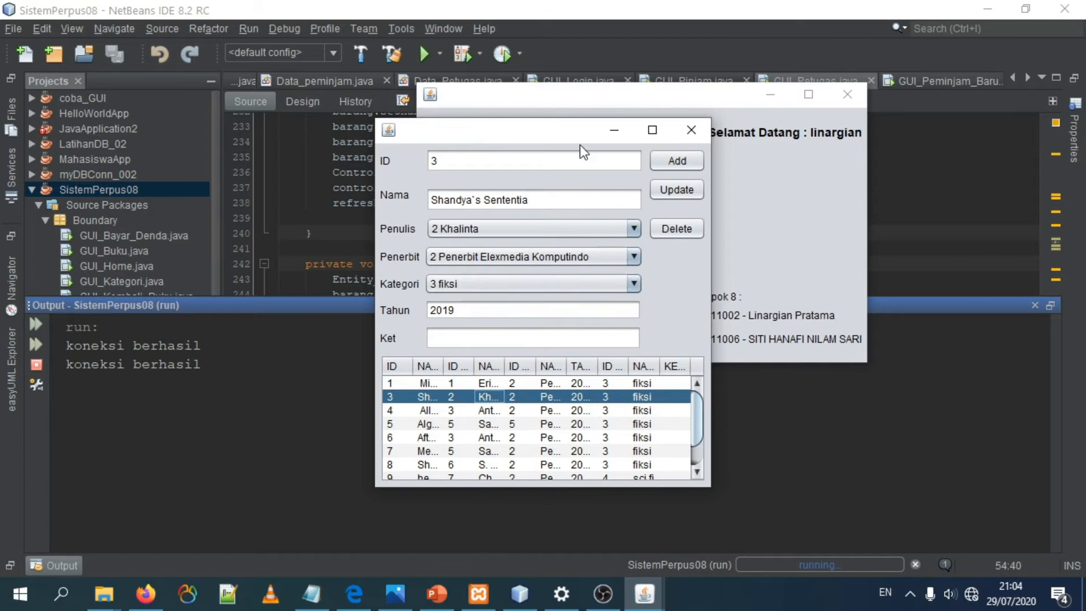
scroll(595, 430, "down", 1)
scroll(595, 429, "up", 1)
scroll(595, 453, "down", 1)
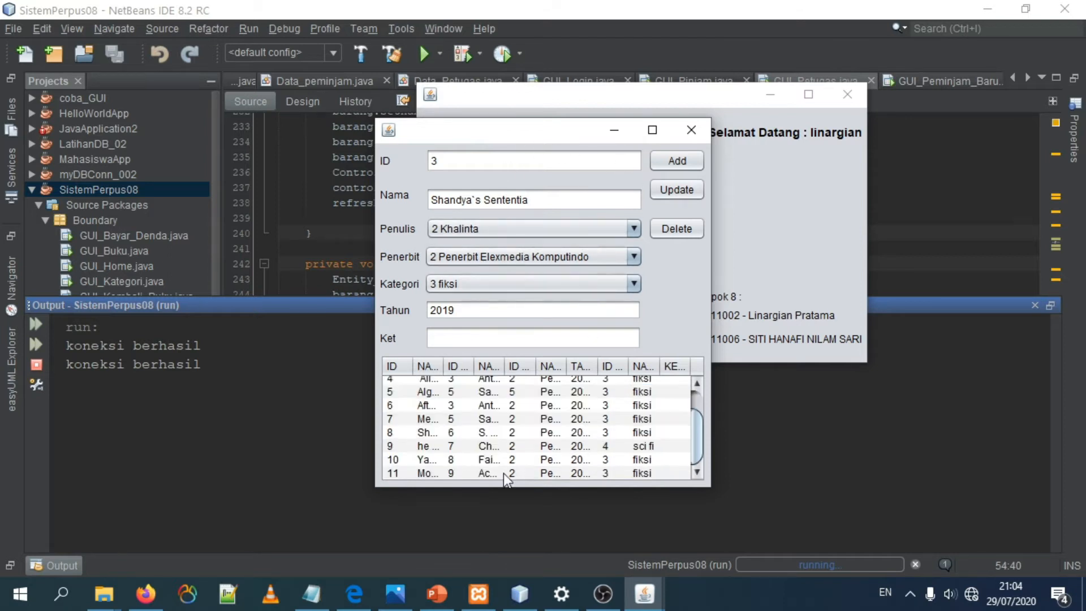
scroll(612, 396, "up", 1)
scroll(617, 419, "down", 1)
scroll(624, 444, "up", 1)
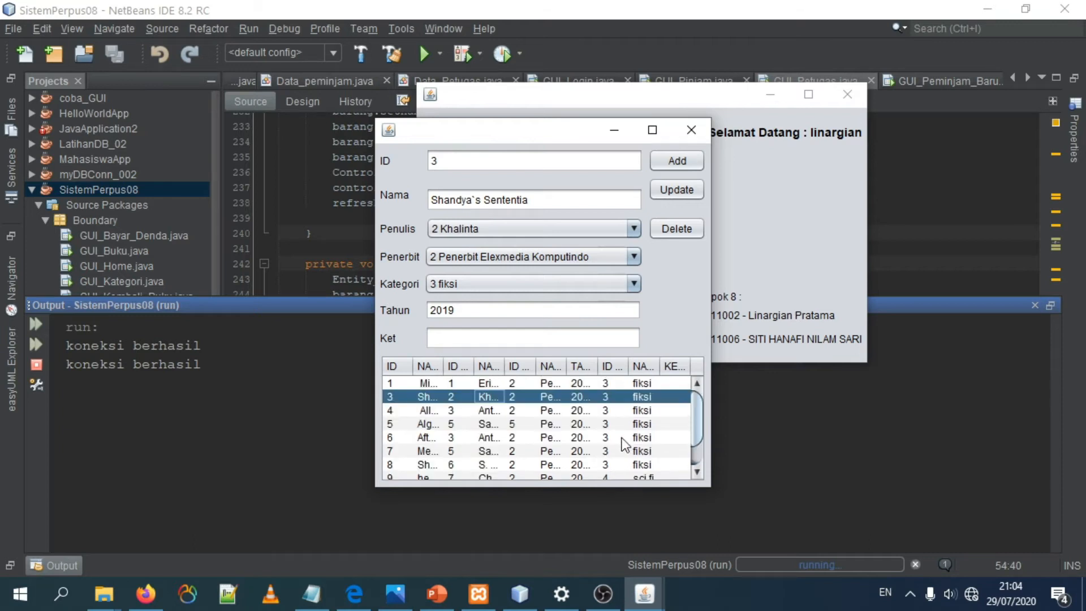
Step: Load book 11 as the basis for a new record, setting its ID to 12 and Nama to "buku bary"
left_click(588, 451)
scroll(585, 460, "down", 1)
left_click(480, 473)
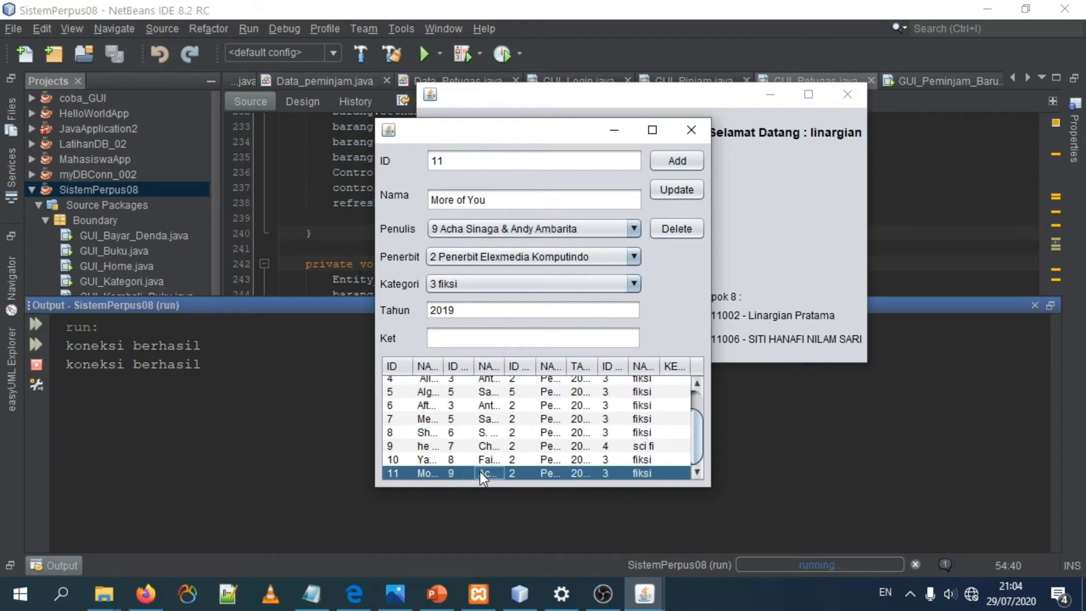
left_click(466, 162)
double_click(461, 163)
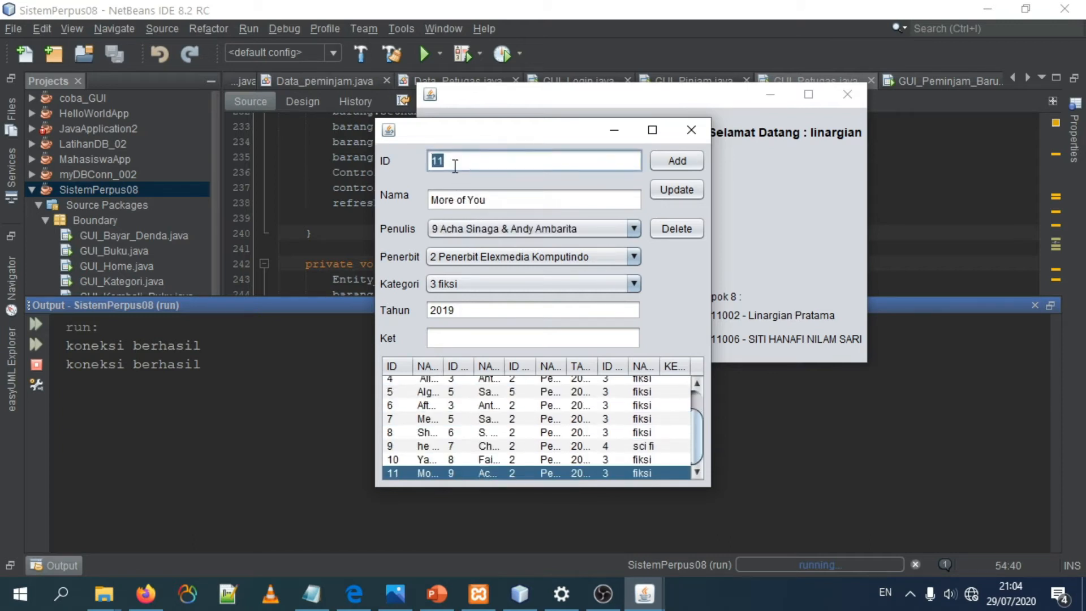
left_click(485, 154)
left_click(532, 198)
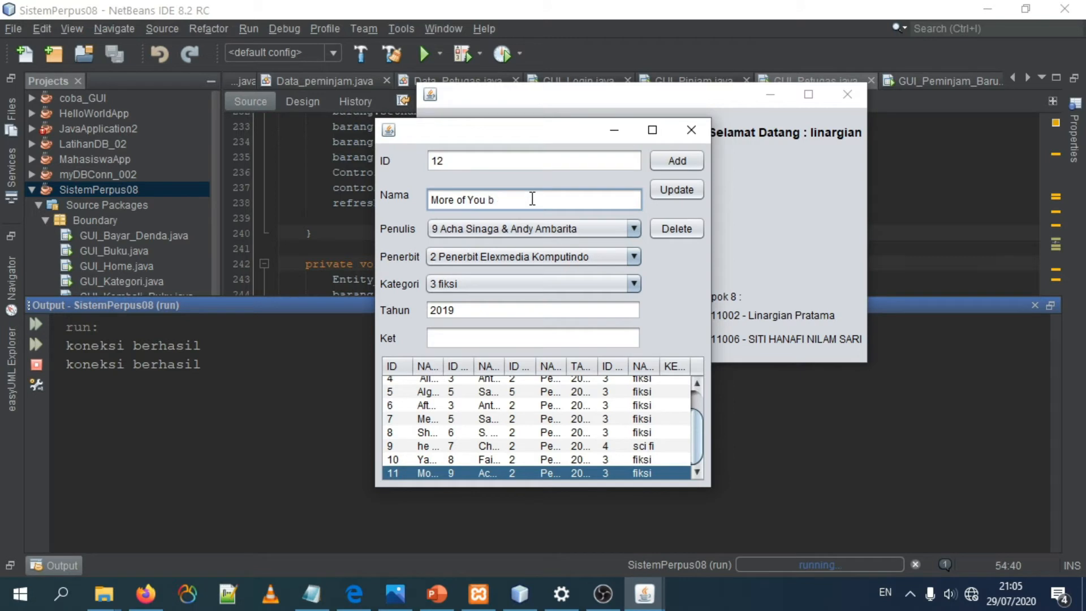
triple_click(532, 199)
type("buku bary")
Step: Set the new book's Penulis to author 1, Penerbit to 10 Penerbit Bentang Pustaka, and Kategori to 10 sejarah
left_click(518, 229)
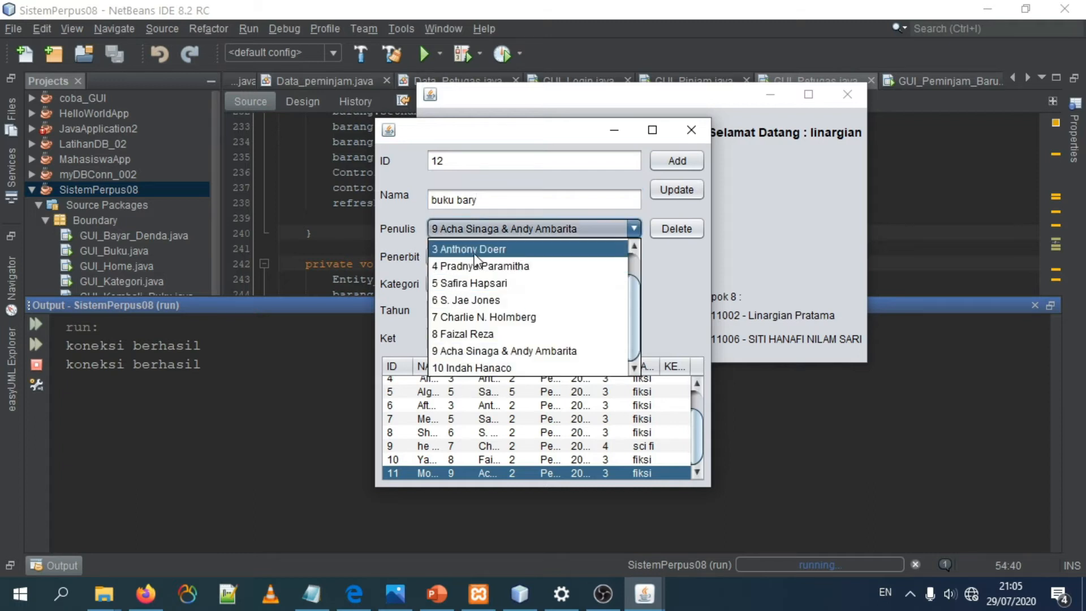
scroll(475, 257, "up", 1)
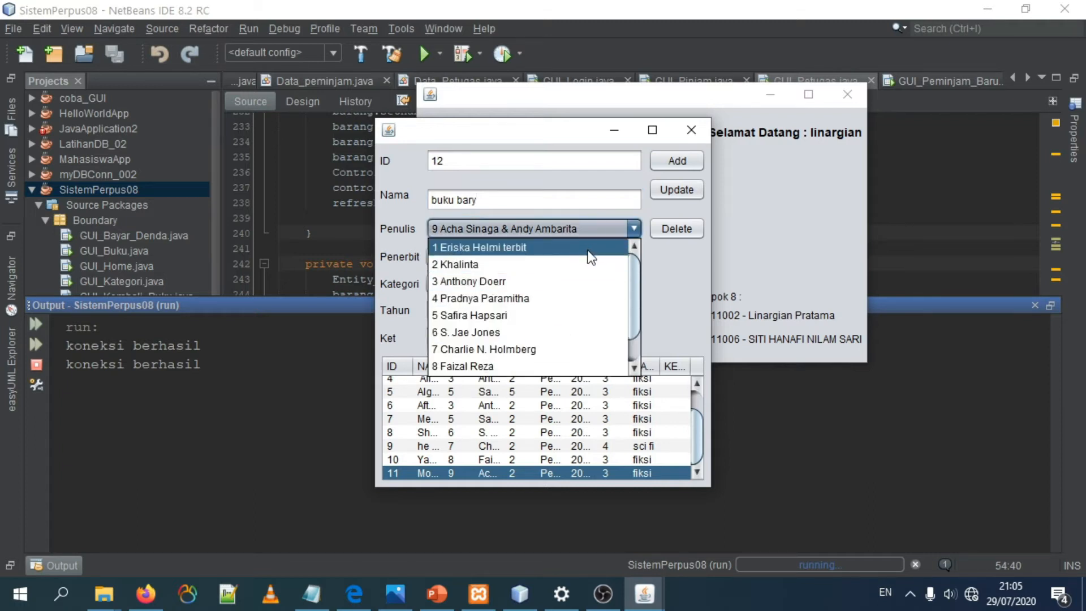
left_click(591, 258)
left_click(476, 258)
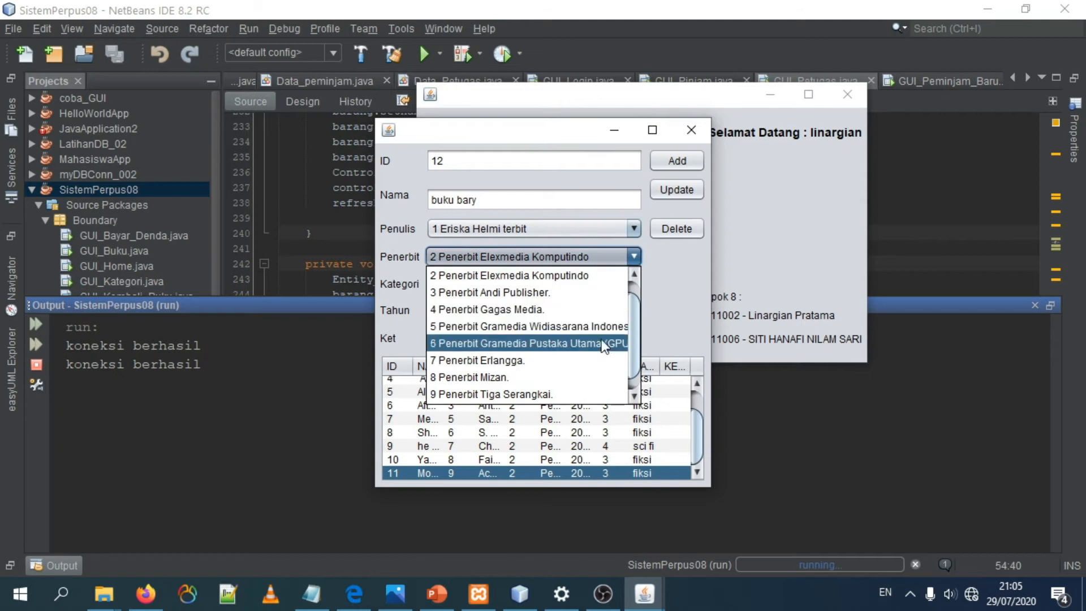
scroll(588, 395, "down", 1)
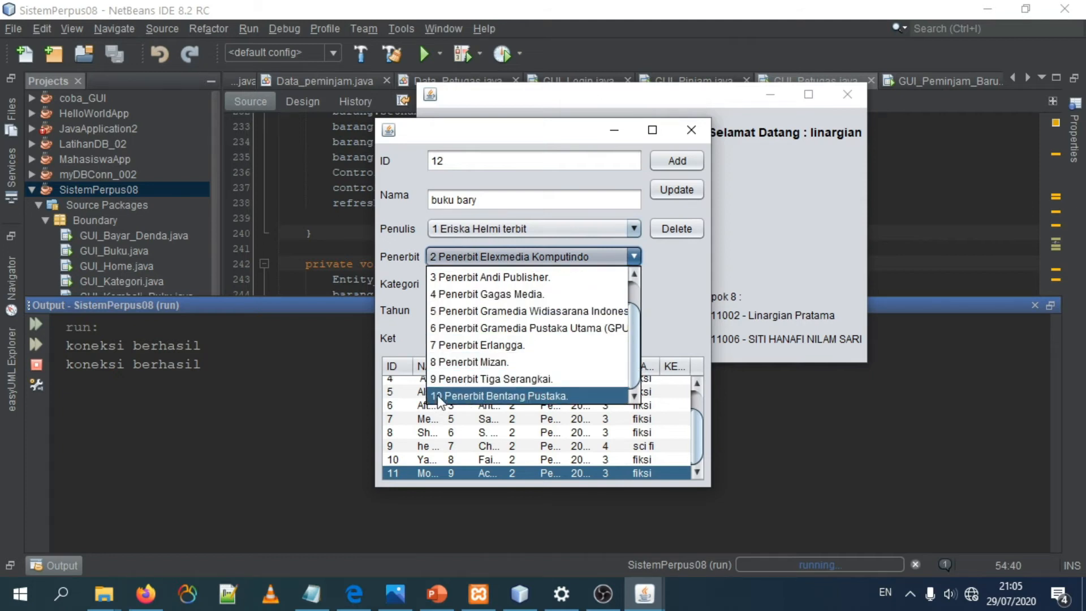
left_click(581, 395)
left_click(467, 284)
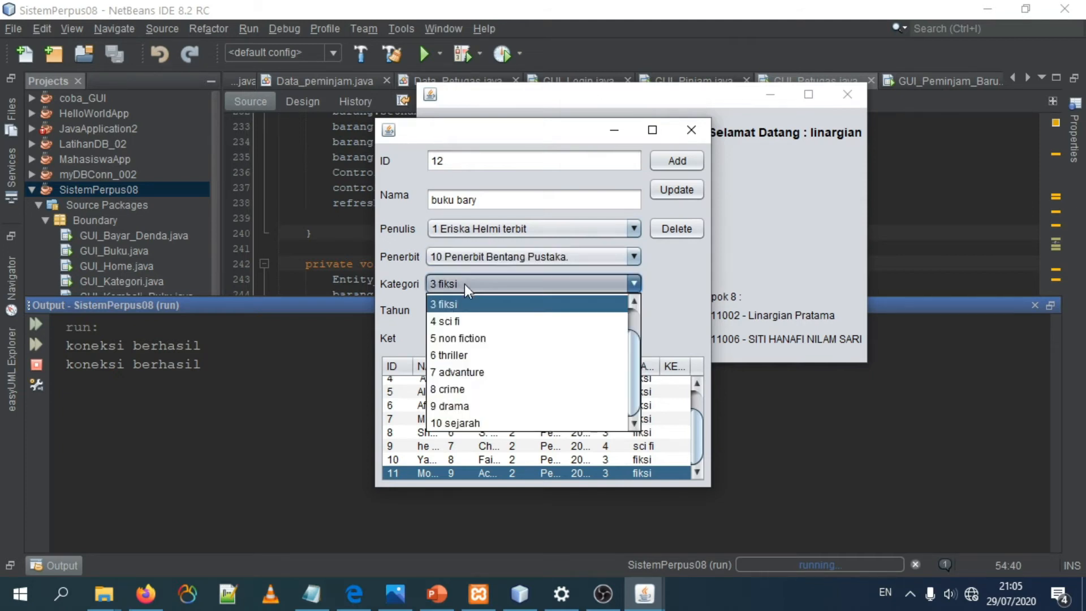
left_click(477, 423)
Step: Set the book's Tahun to 2020 and add the new record to the database
left_click(488, 309)
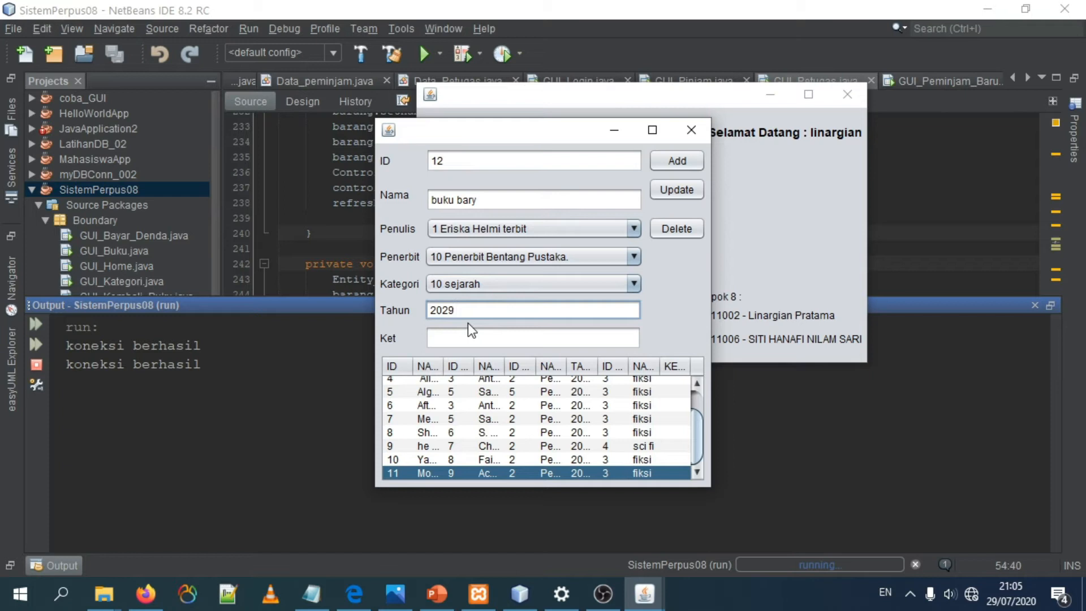
key("BackSpace")
left_click(681, 166)
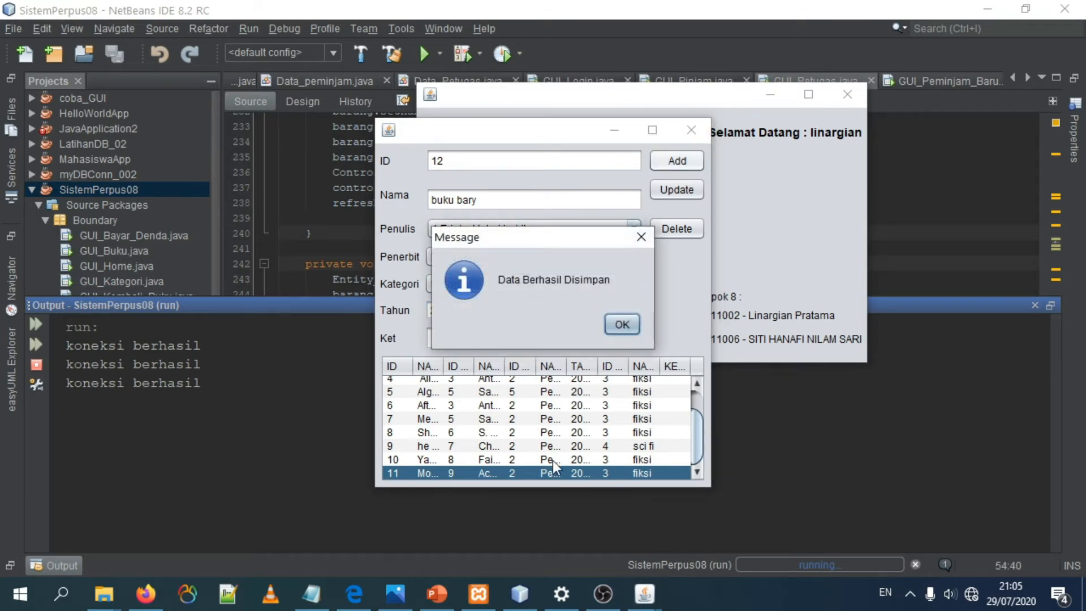
left_click(616, 328)
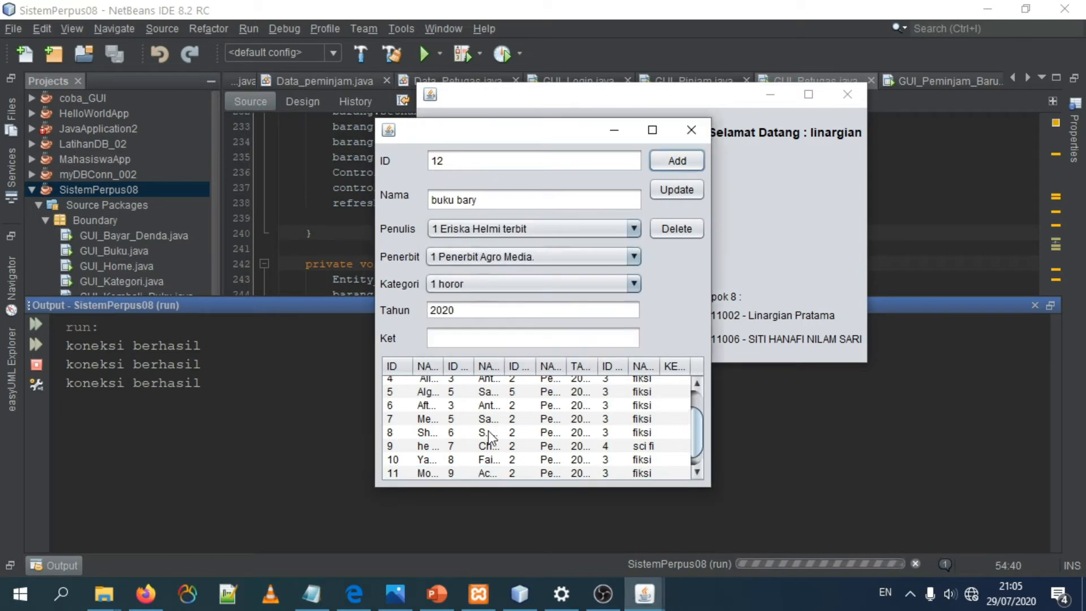
Step: Update book 12 with Nama "buku baru", Kategori 6 thriller, and Ket "update"
left_click(420, 473)
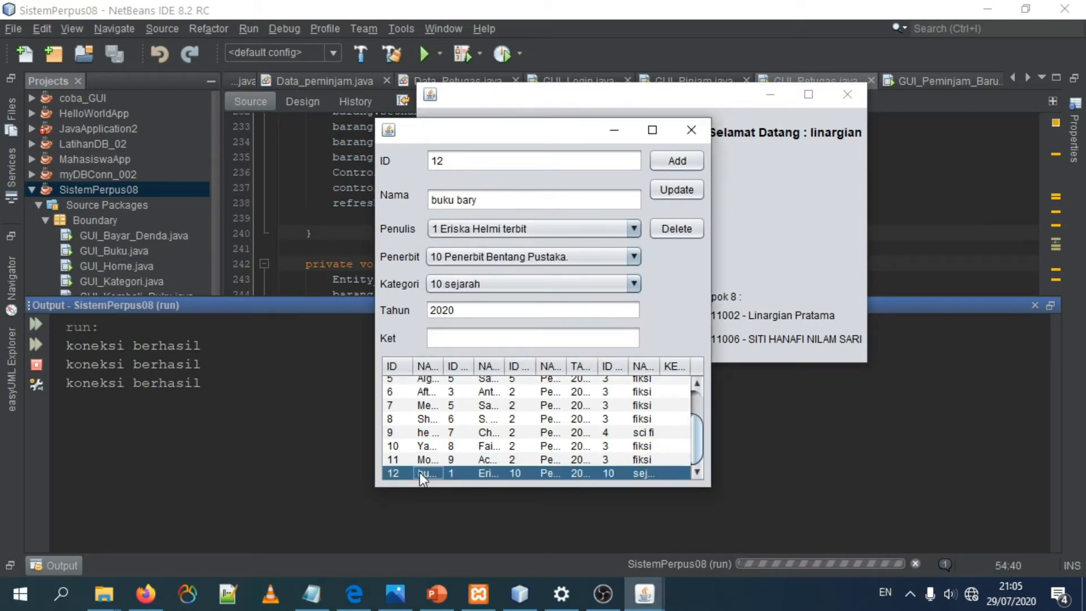
left_click(428, 458)
left_click(425, 476)
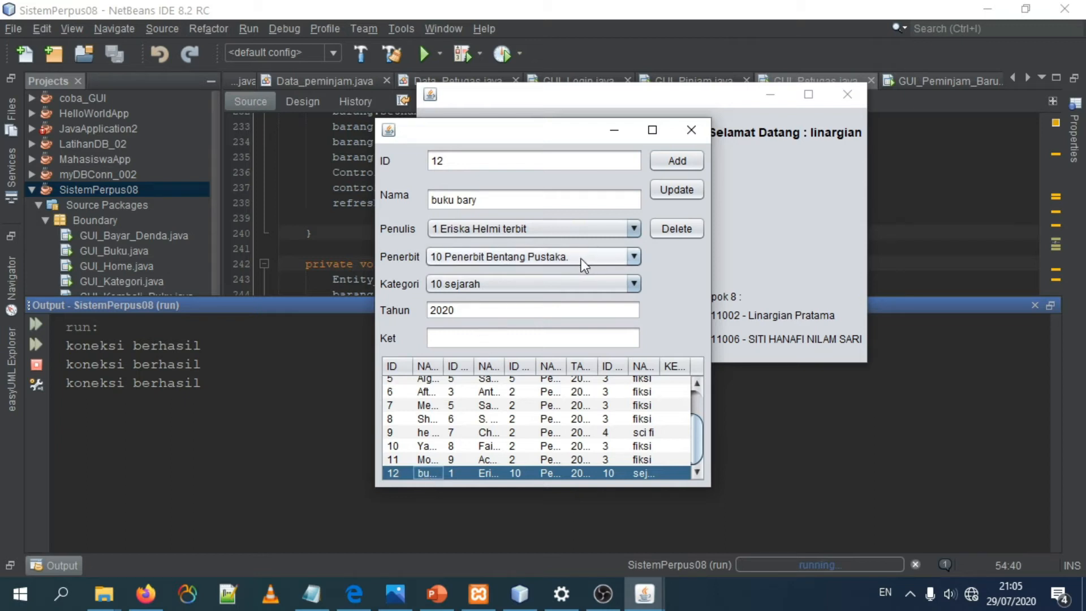
left_click(545, 283)
left_click(462, 355)
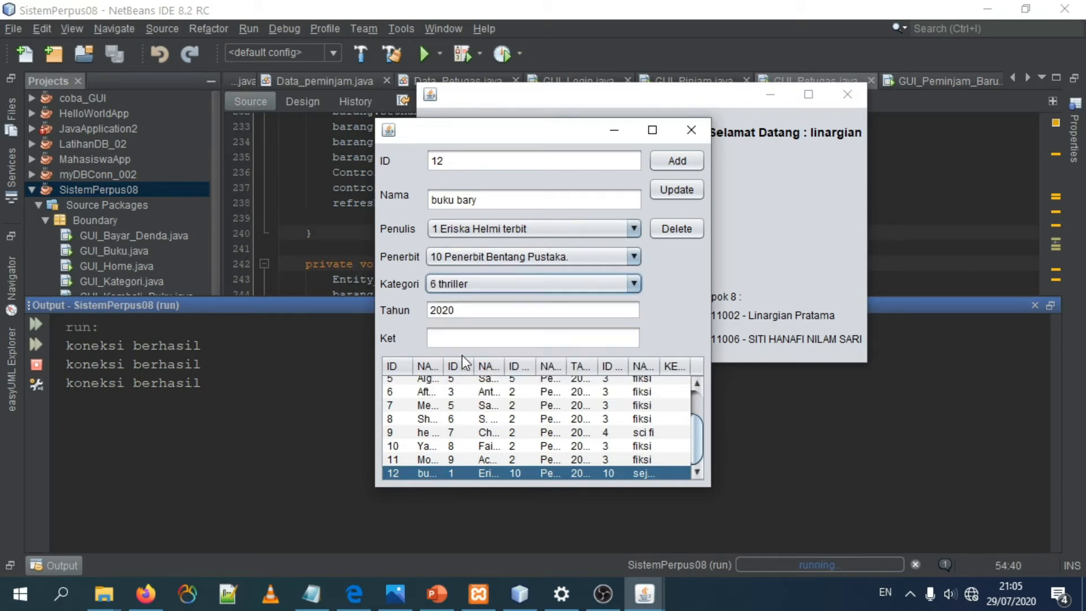
left_click(439, 341)
type("update")
left_click(485, 197)
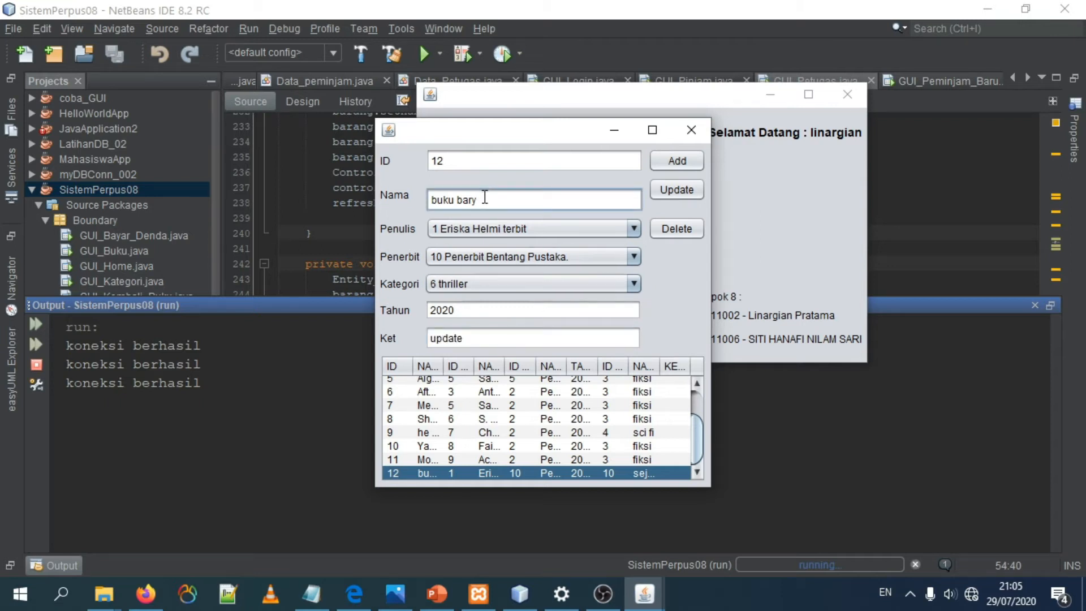
left_click(679, 190)
left_click(622, 324)
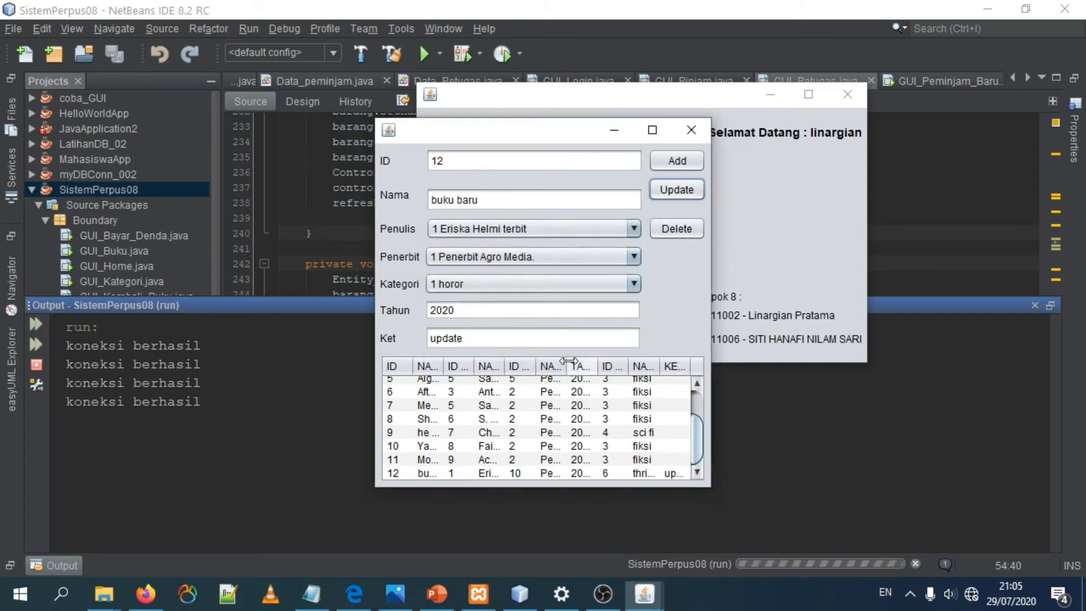
Step: Delete book 12 from the records and close the Buku form
left_click(456, 405)
left_click(435, 474)
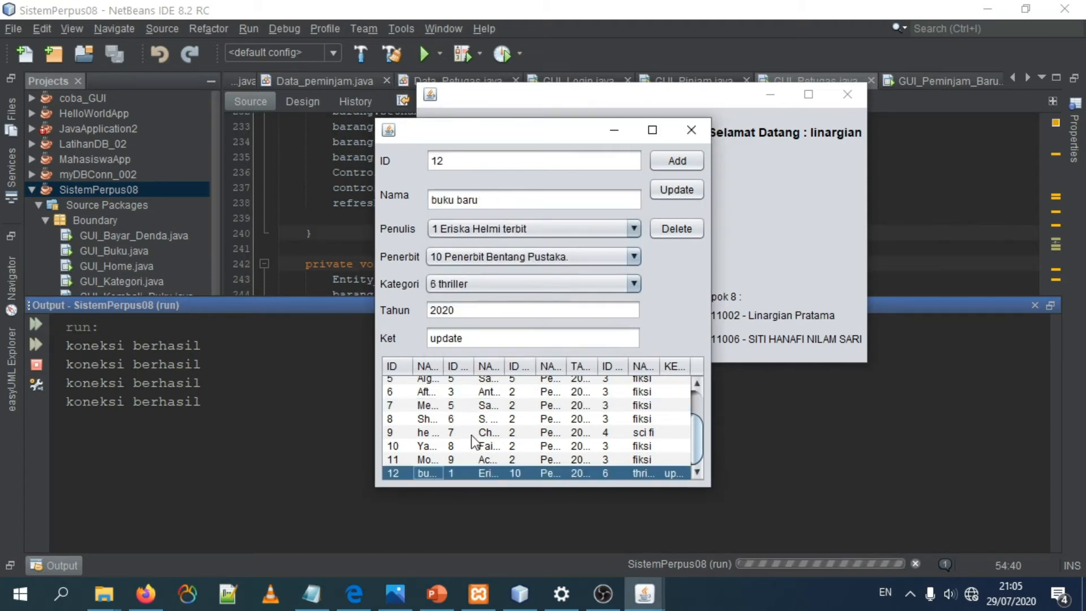
left_click(677, 229)
left_click(622, 324)
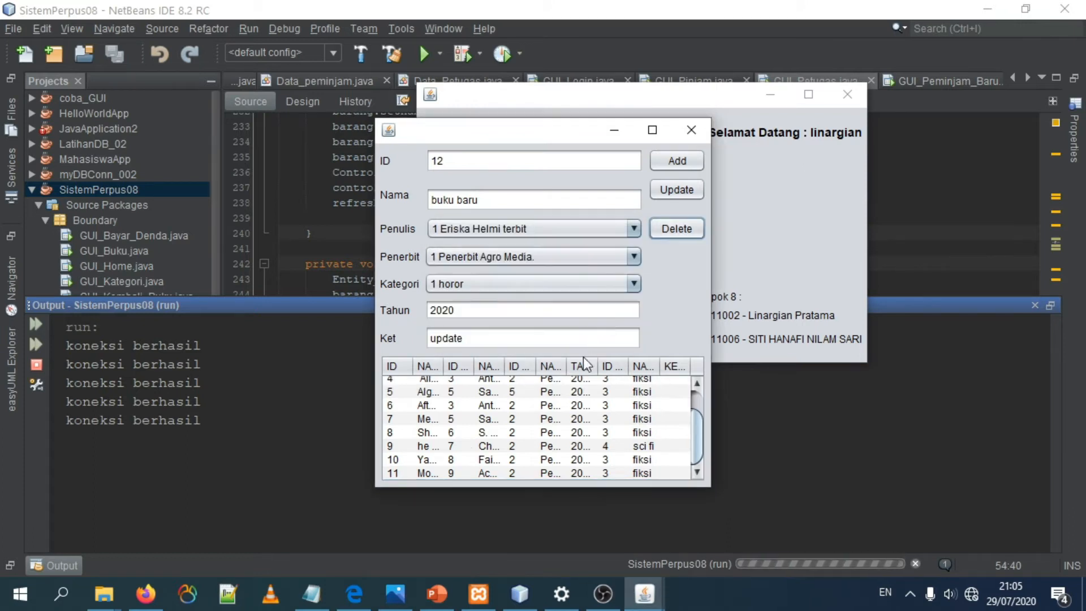
left_click(492, 446)
left_click(456, 474)
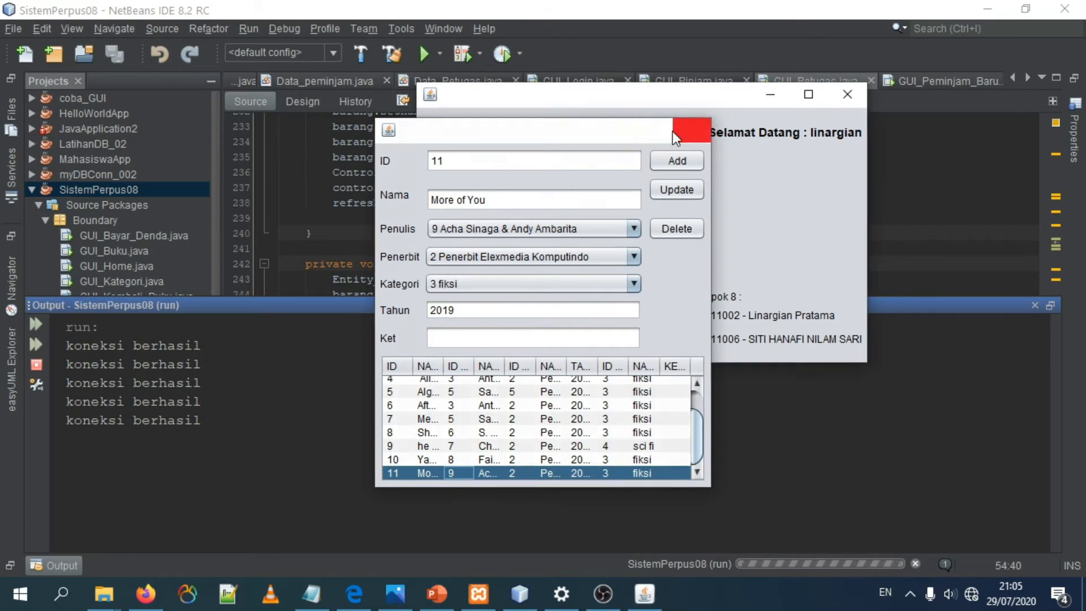
left_click(691, 129)
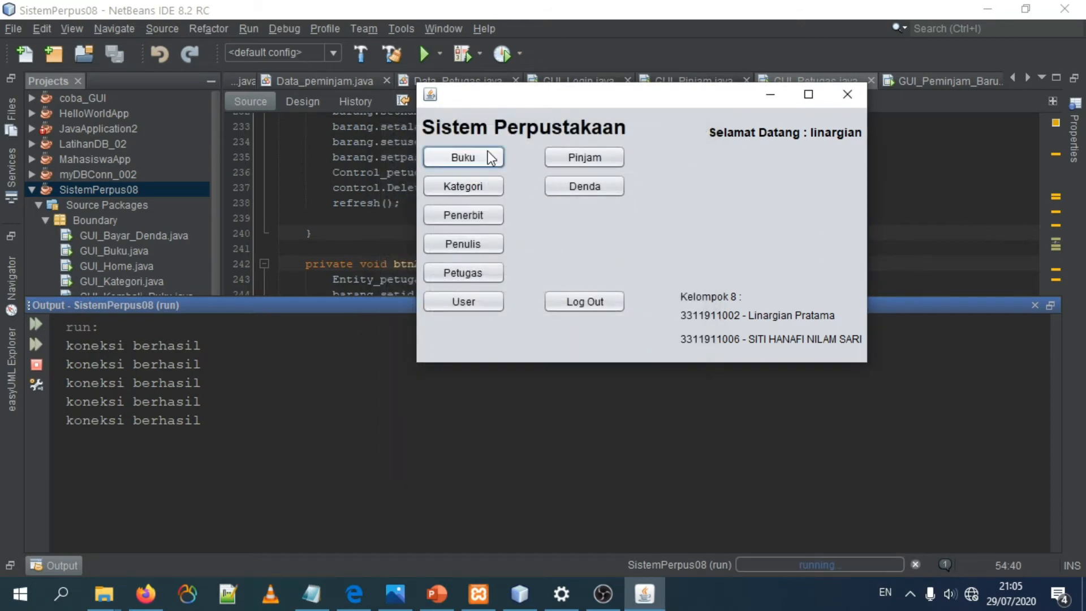
Step: Open the Kategori form and look through the existing category records
left_click(472, 179)
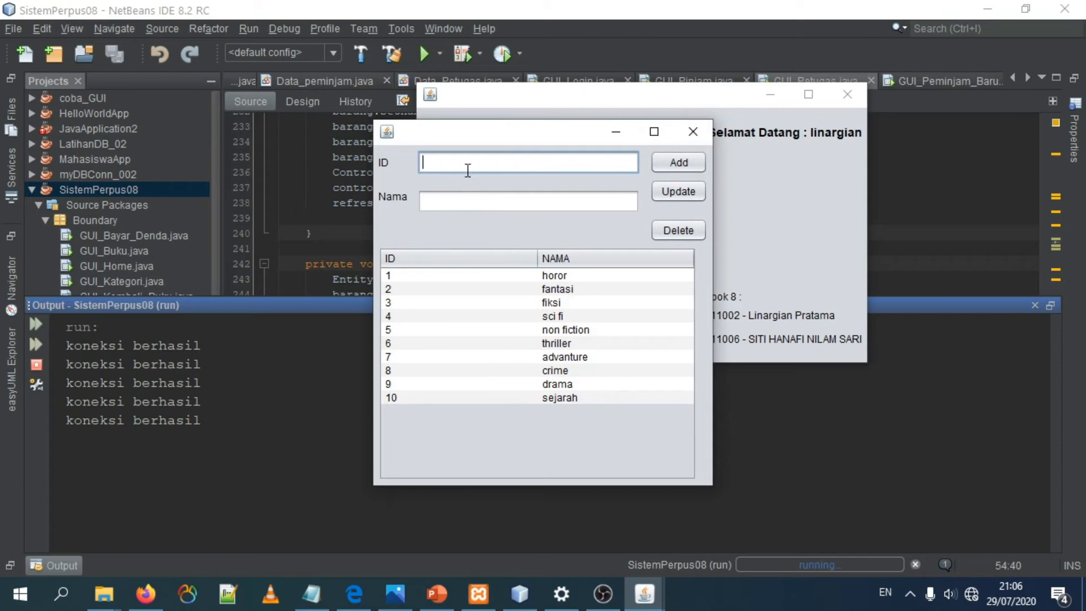
left_click(437, 205)
left_click(531, 329)
left_click_drag(529, 380, 493, 403)
left_click(443, 290)
left_click_drag(515, 329, 534, 340)
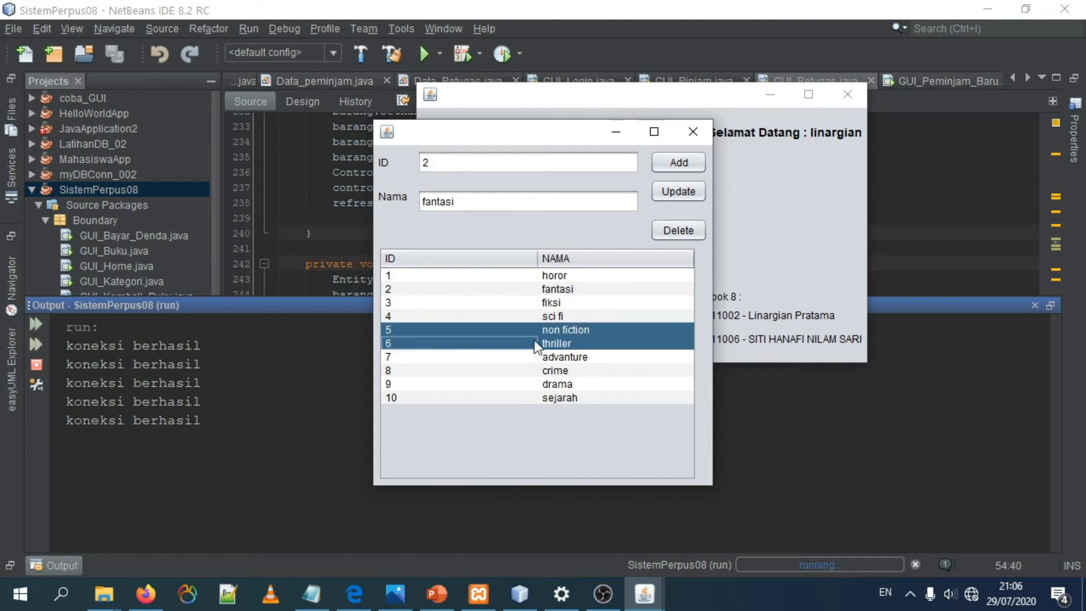
left_click(483, 345)
Step: Add a new category with ID 11 and Nama "Dongeng", starting from the sejarah record
left_click(484, 397)
left_click(467, 162)
key("Tab")
double_click(485, 199)
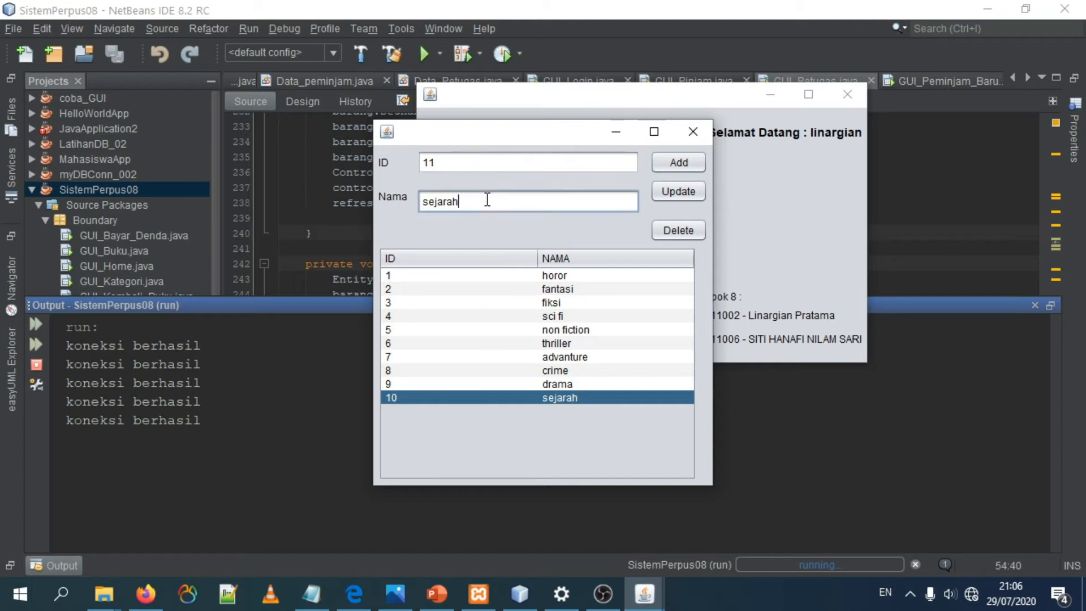
type("Dongeng")
left_click(686, 162)
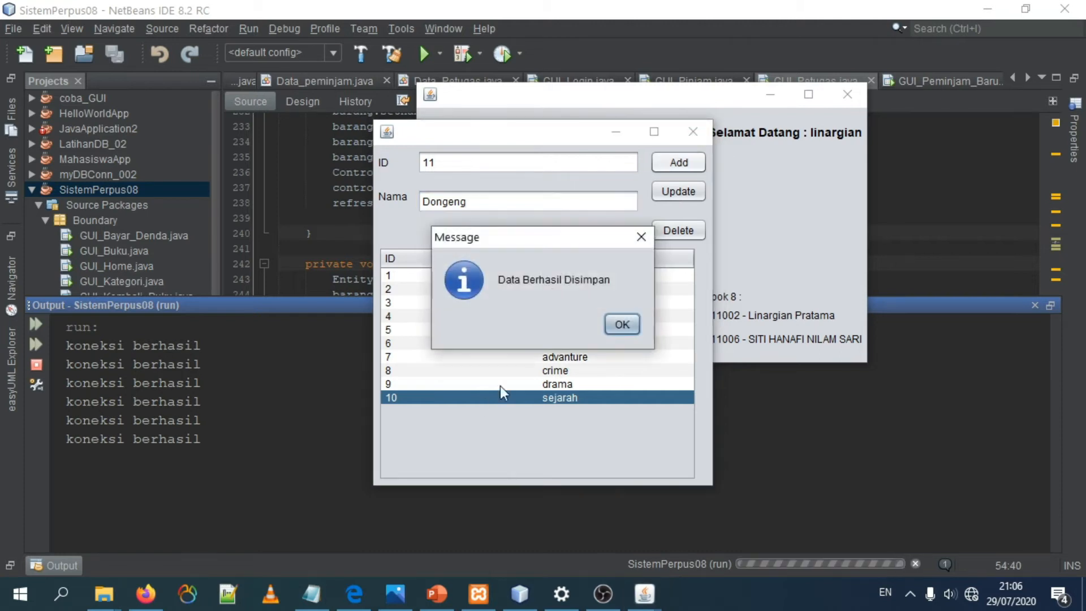
left_click(617, 323)
Step: Update category 11 with Nama "Cerpen"
left_click(477, 358)
left_click(501, 399)
left_click(501, 411)
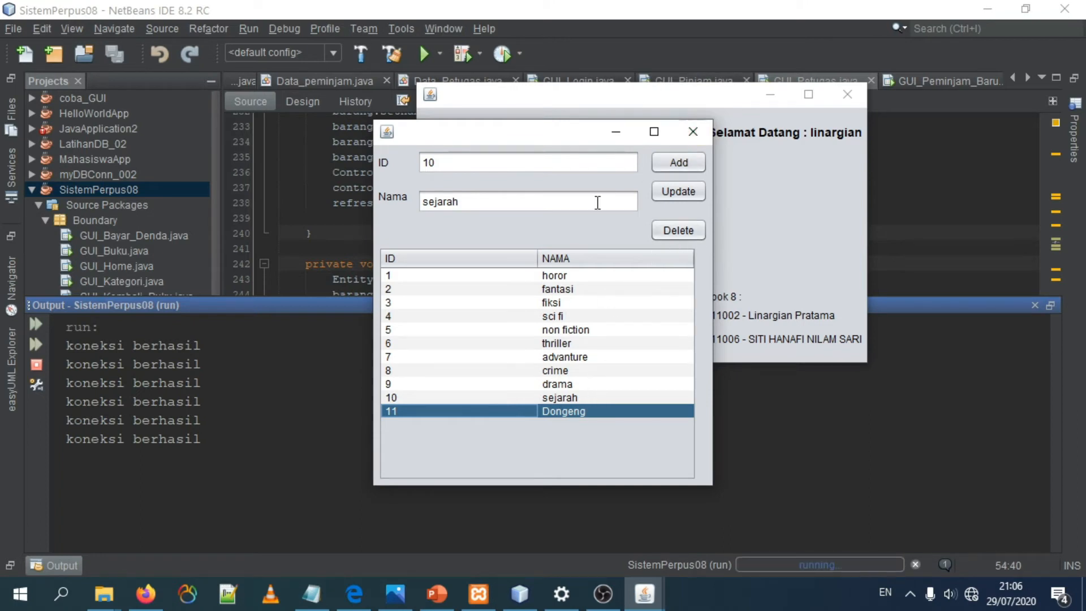
left_click(545, 202)
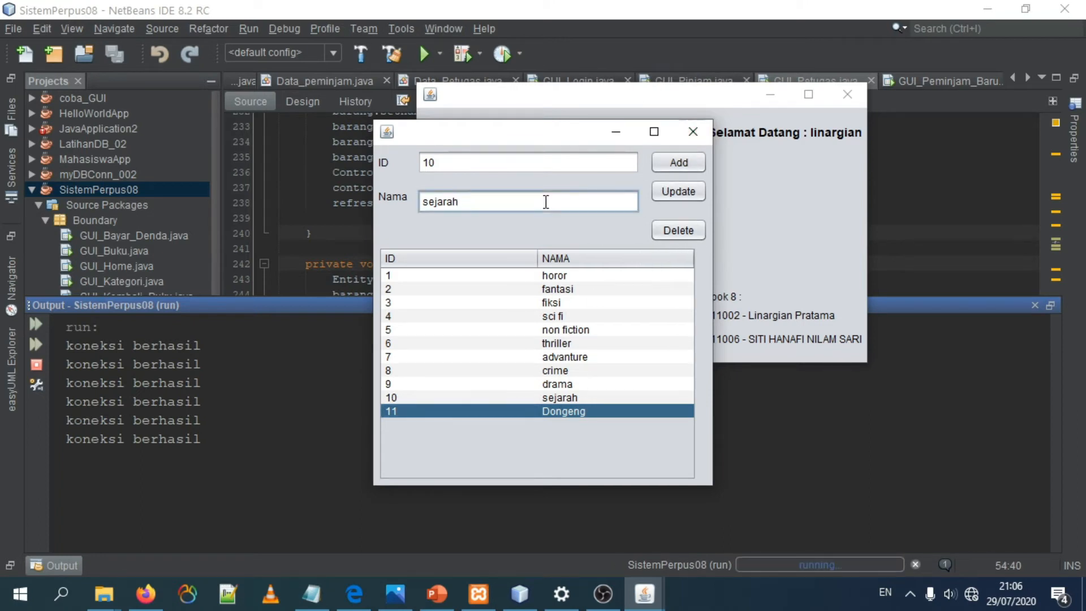
left_click(539, 388)
left_click(514, 414)
left_click(490, 203)
key("BackSpace")
key("BackSpace")
key("BackSpace")
key("BackSpace")
key("BackSpace")
key("BackSpace")
type("Cerpen")
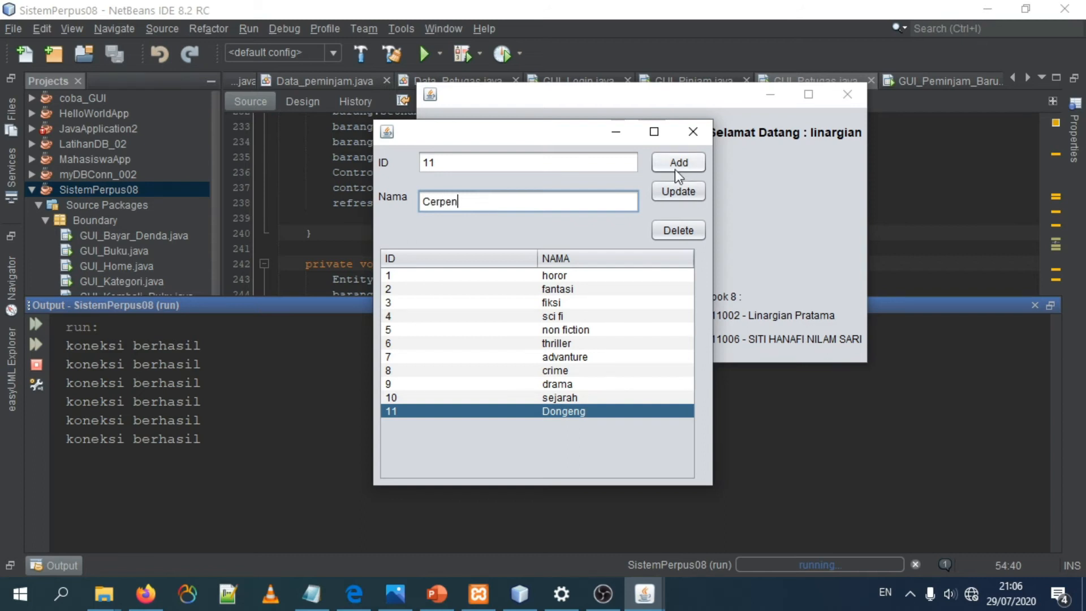
left_click(674, 189)
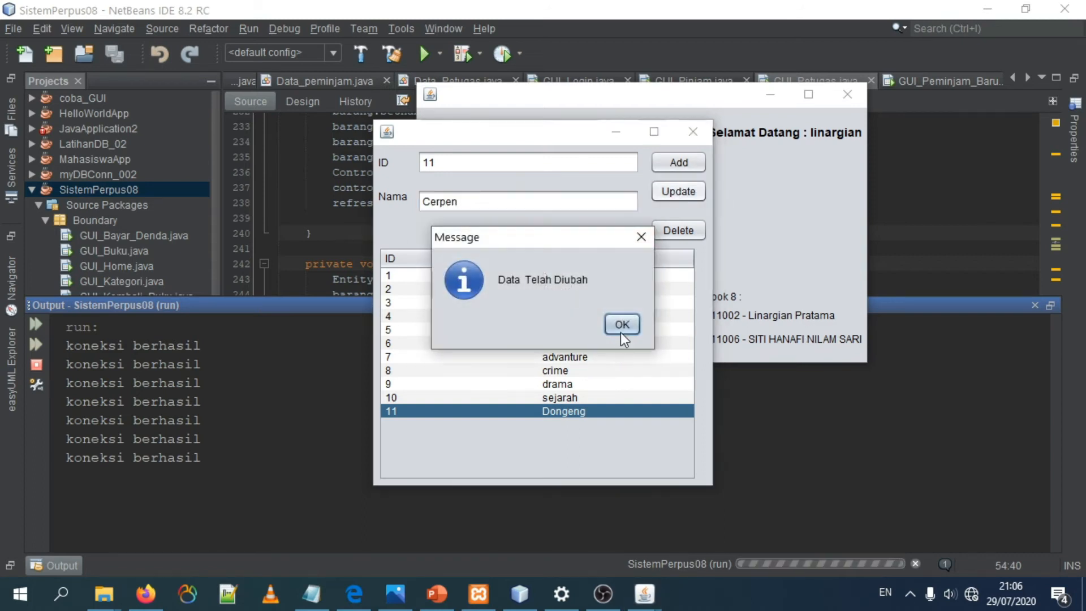
left_click(621, 324)
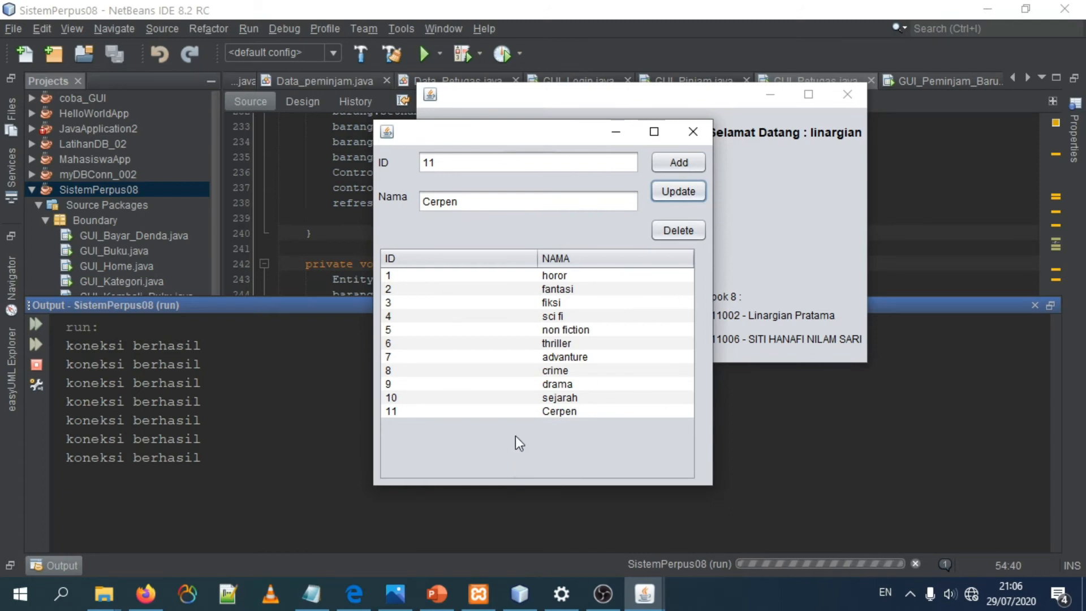
Step: Delete category 11 from the records and close the Kategori form
left_click(518, 411)
left_click(655, 234)
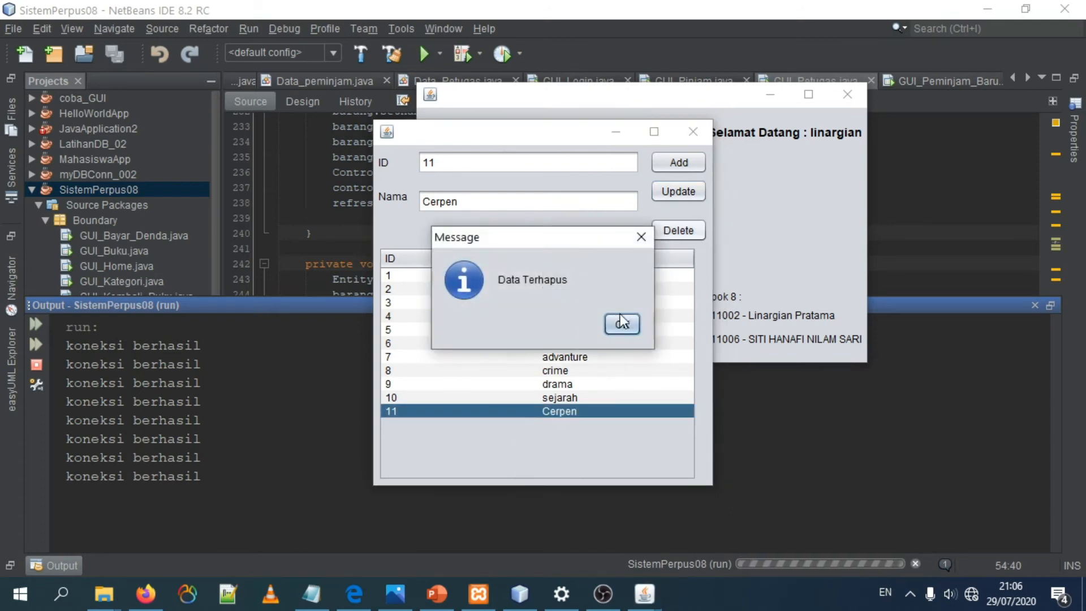
left_click(621, 323)
left_click(498, 374)
left_click(502, 395)
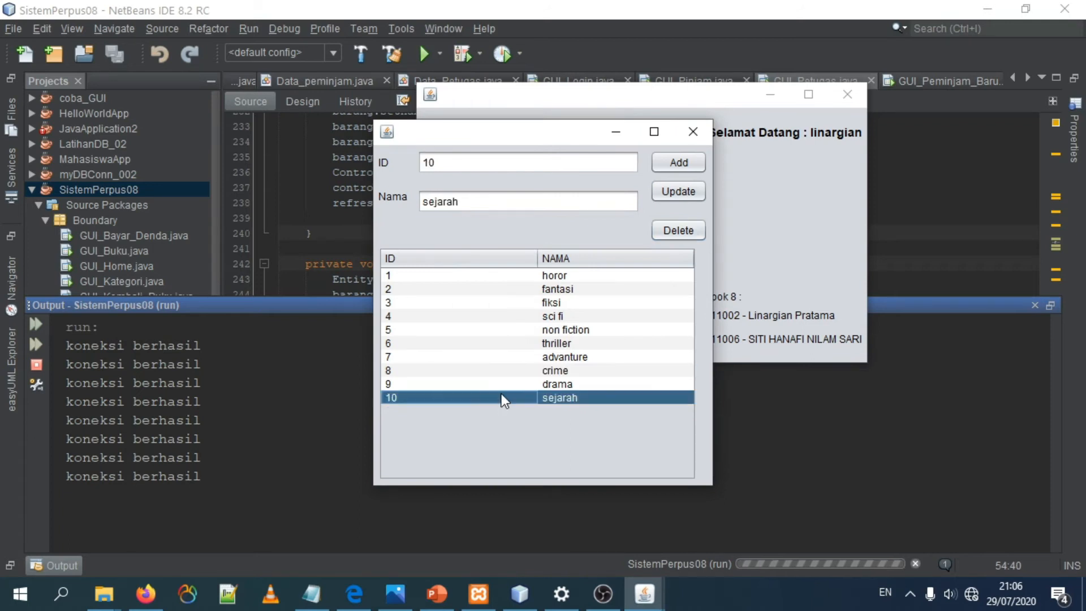
left_click(703, 131)
Step: Open the Penerbit form and look through its input fields and existing publisher records
left_click(482, 212)
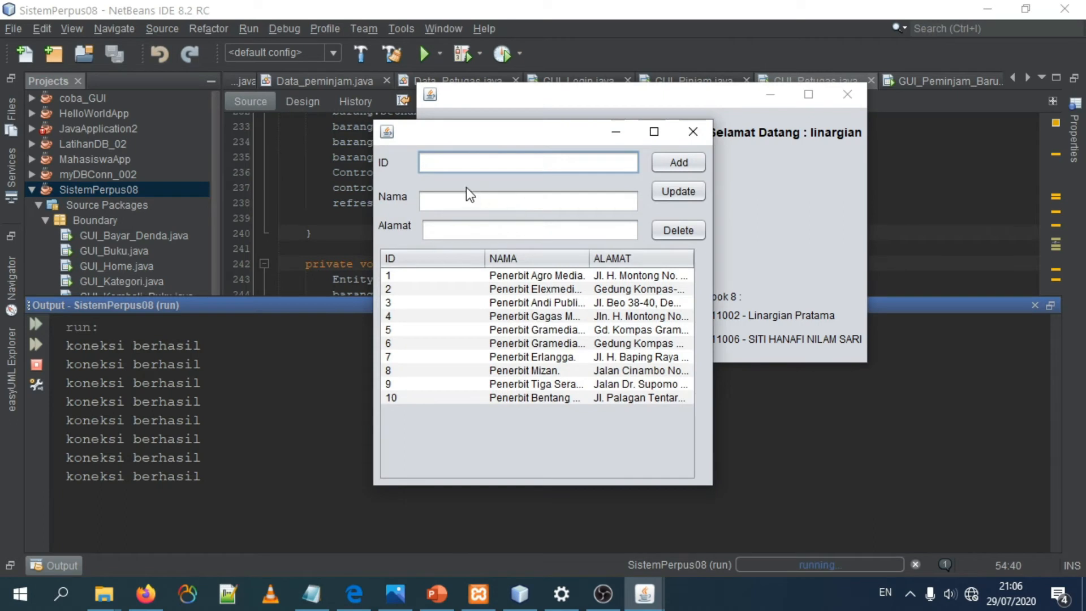
left_click(447, 195)
left_click(461, 233)
left_click(583, 352)
left_click(588, 393)
left_click(581, 356)
left_click(570, 303)
left_click(559, 356)
left_click(542, 384)
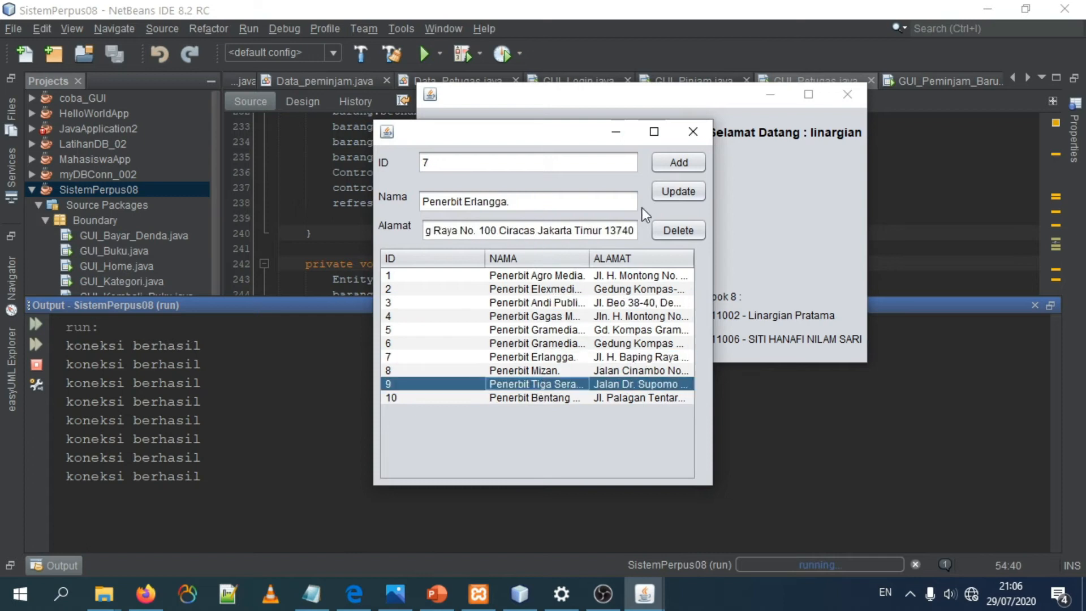
Step: Add a new publisher with ID 11 and Nama "Penerbit Baru", starting from publisher record 10 and keeping its Alamat
left_click(471, 397)
left_click(451, 163)
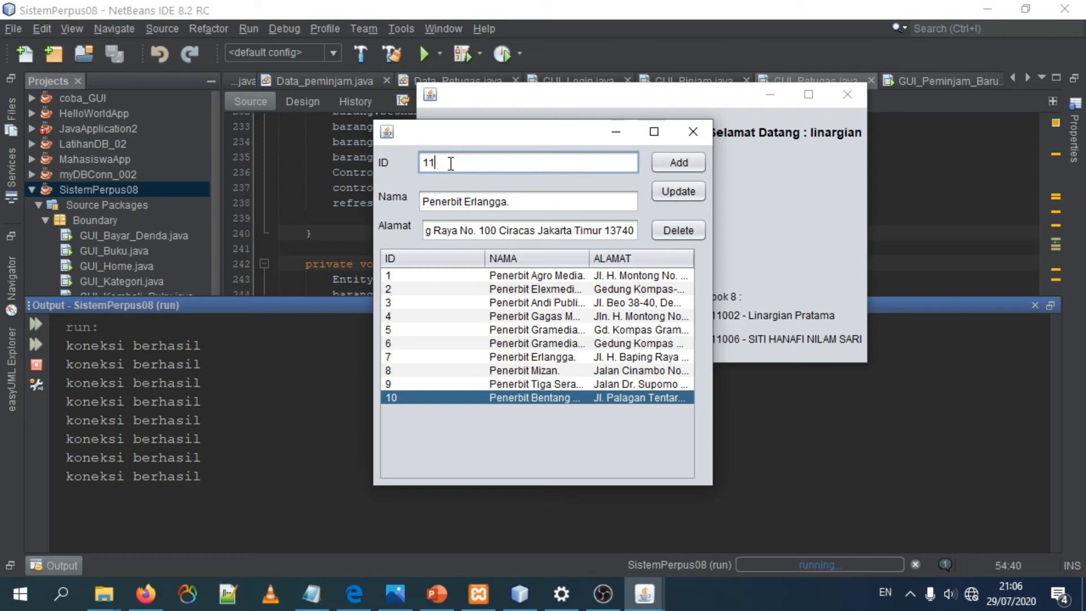
left_click(434, 397)
left_click(492, 160)
key("BackSpace")
type("1.")
left_click_drag(564, 201, 434, 175)
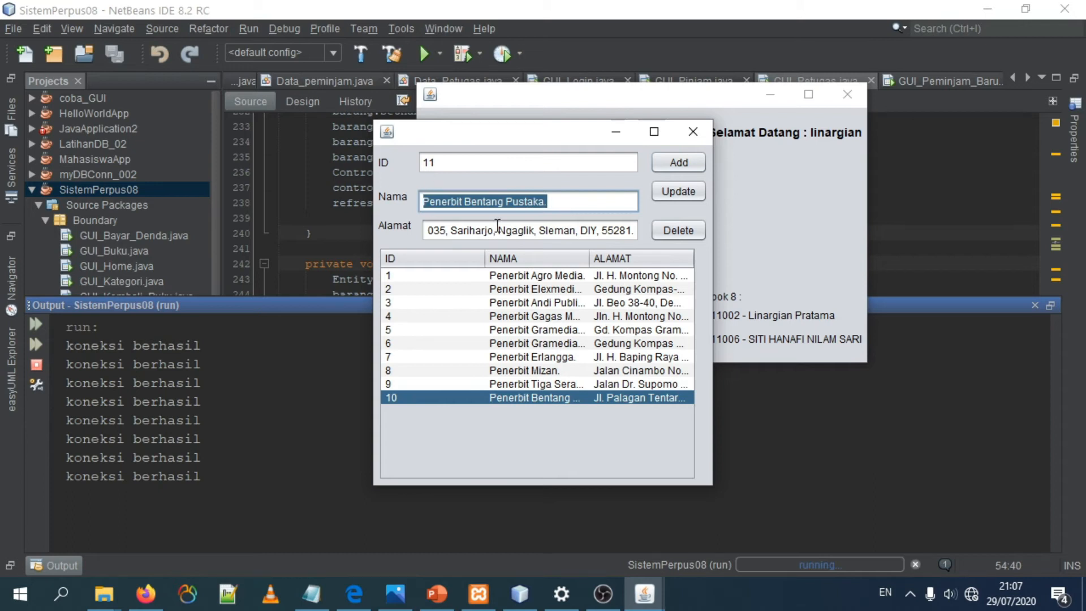
type("Penerbit Baru")
left_click(669, 164)
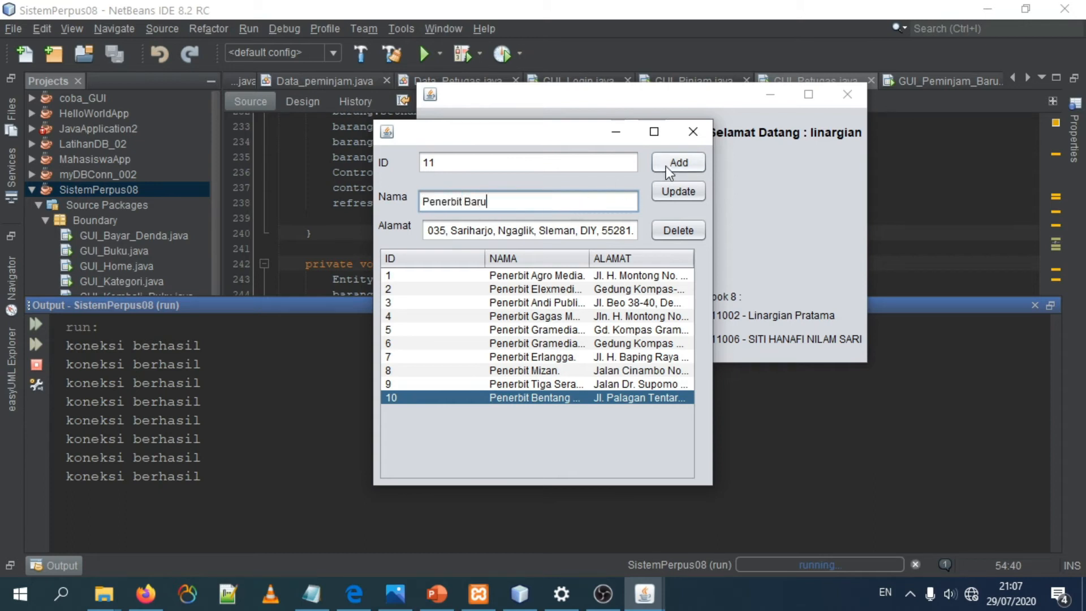
left_click(623, 322)
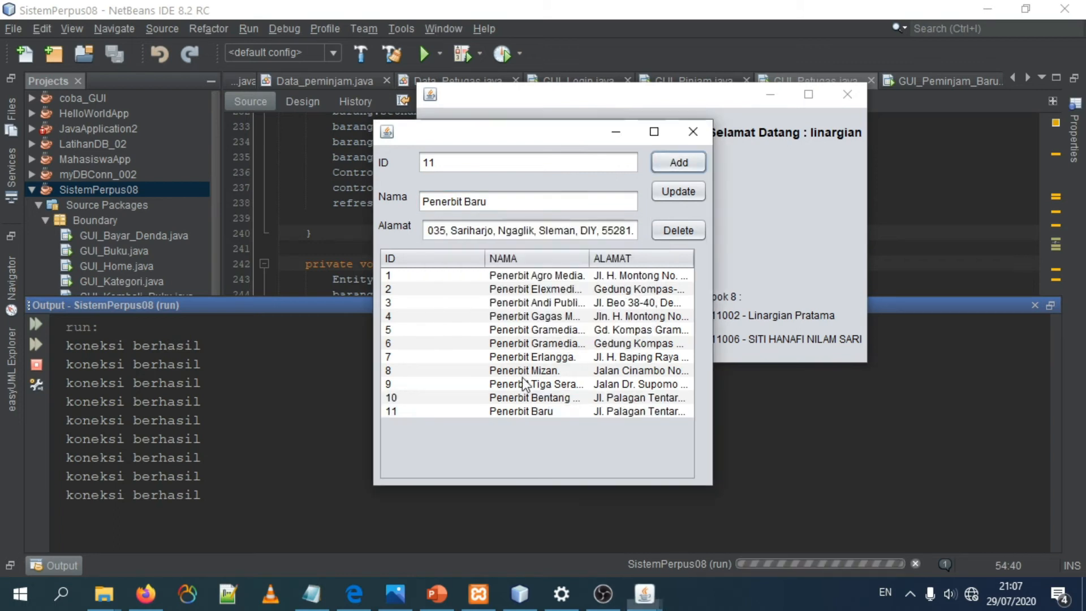
Step: Update publisher 11 with Nama "Penerbit Update"
left_click(433, 413)
left_click(457, 415)
left_click(529, 202)
key("BackSpace")
type("Update")
left_click(667, 192)
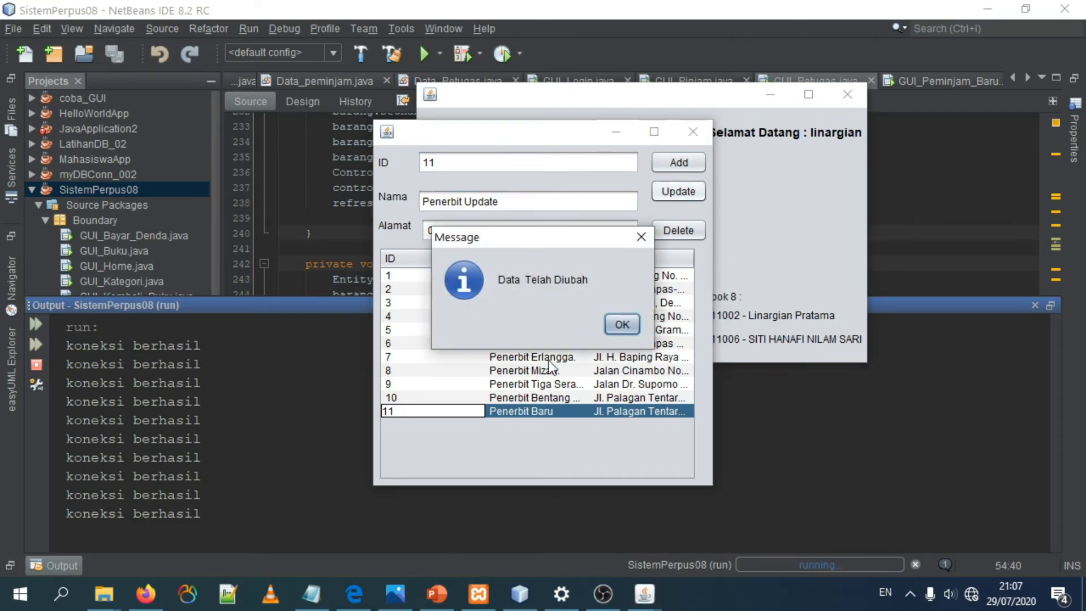
left_click(621, 322)
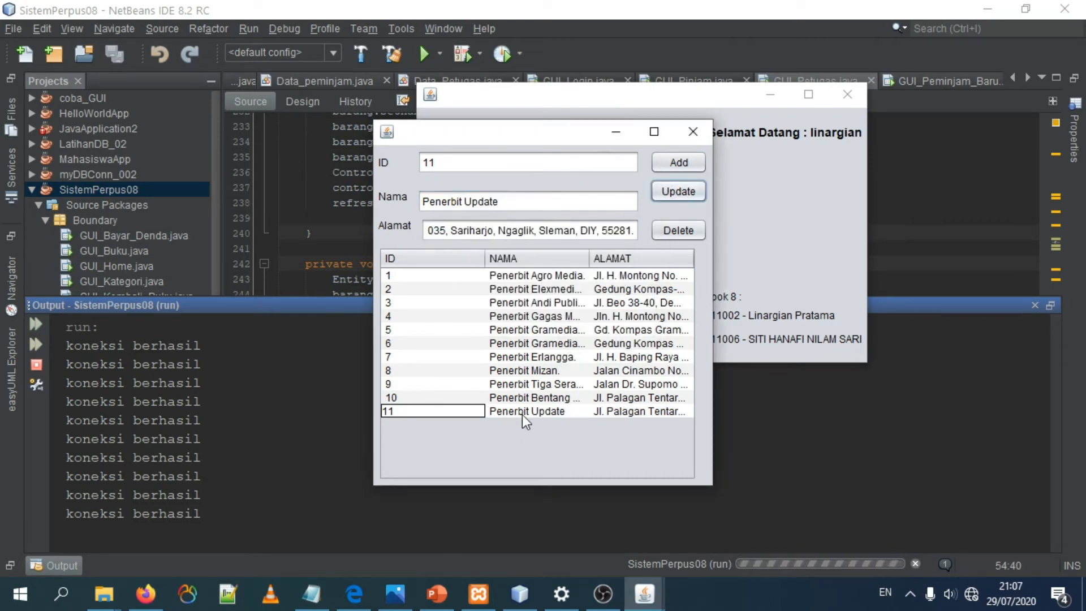
Step: Delete publisher 11 from the records and close the Penerbit form
left_click(575, 412)
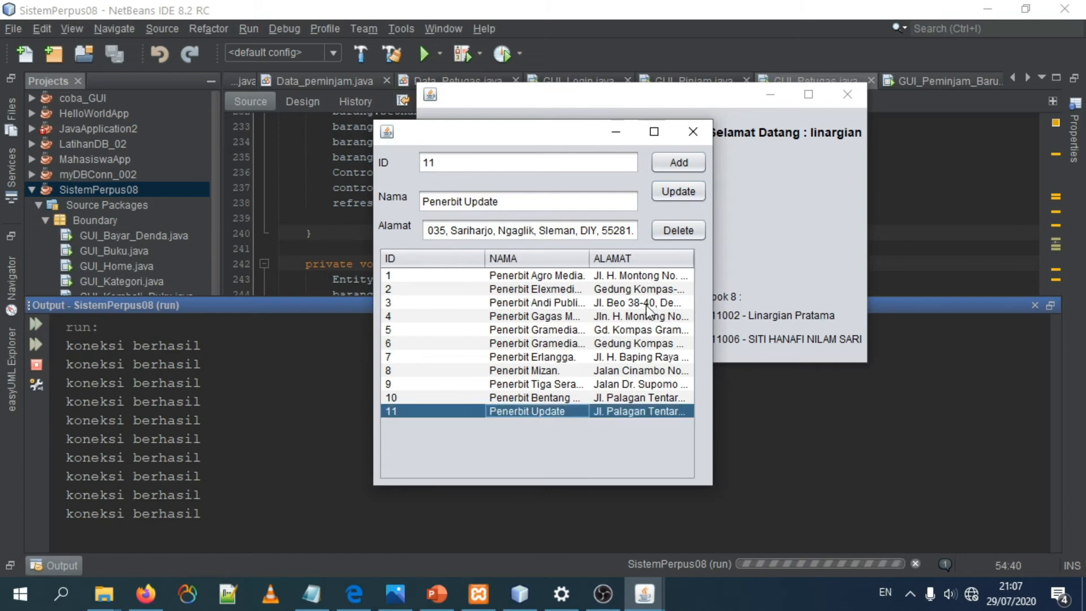
left_click(678, 230)
left_click(621, 322)
left_click(533, 400)
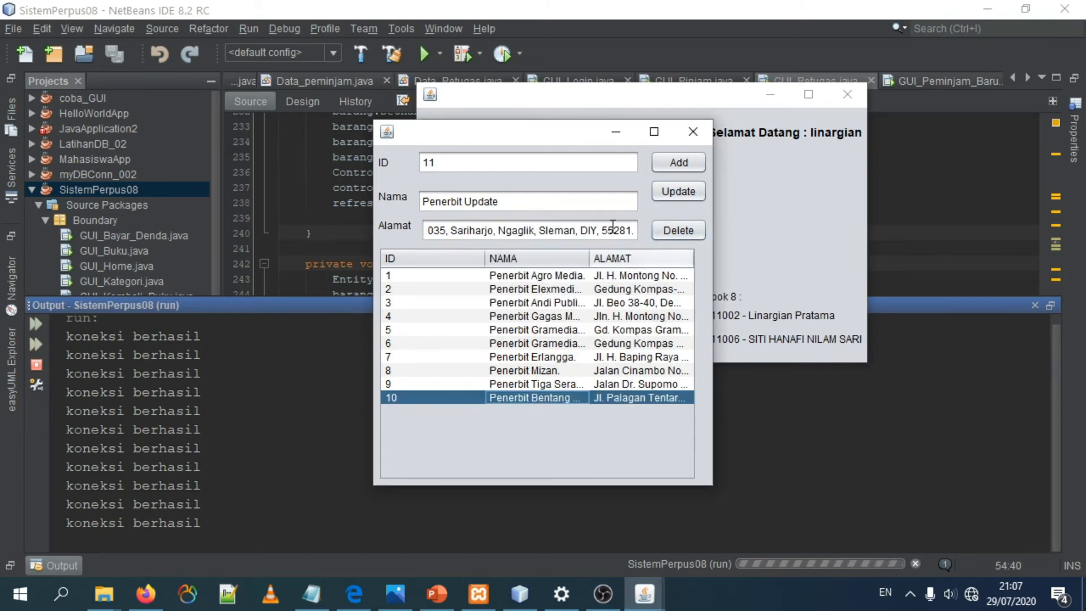
left_click(692, 132)
Step: Open the Penulis form and examine author records 1 and 3
left_click(457, 246)
left_click(439, 155)
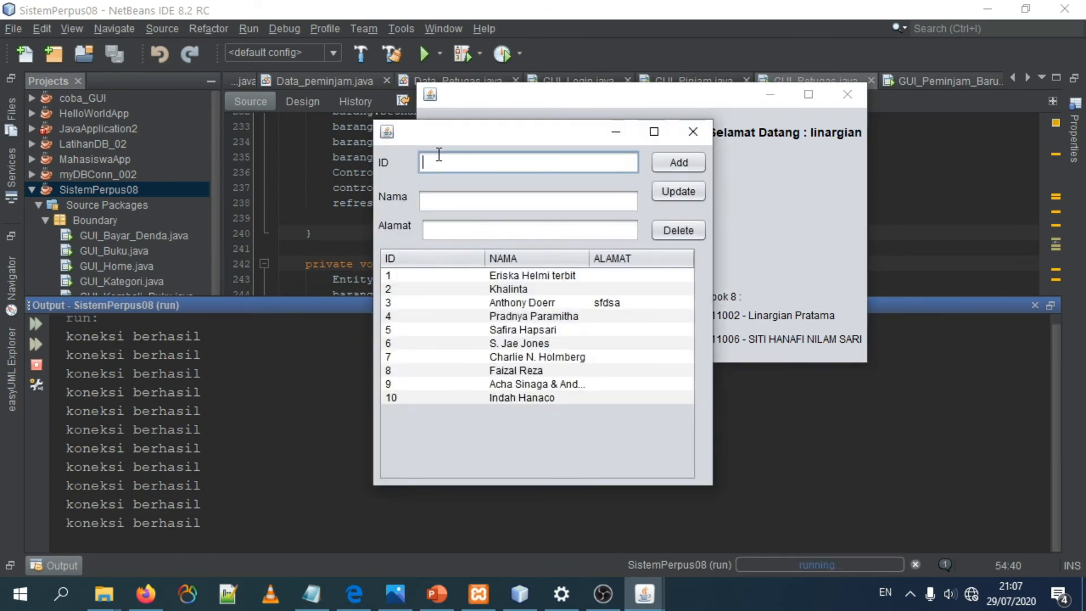
left_click(424, 277)
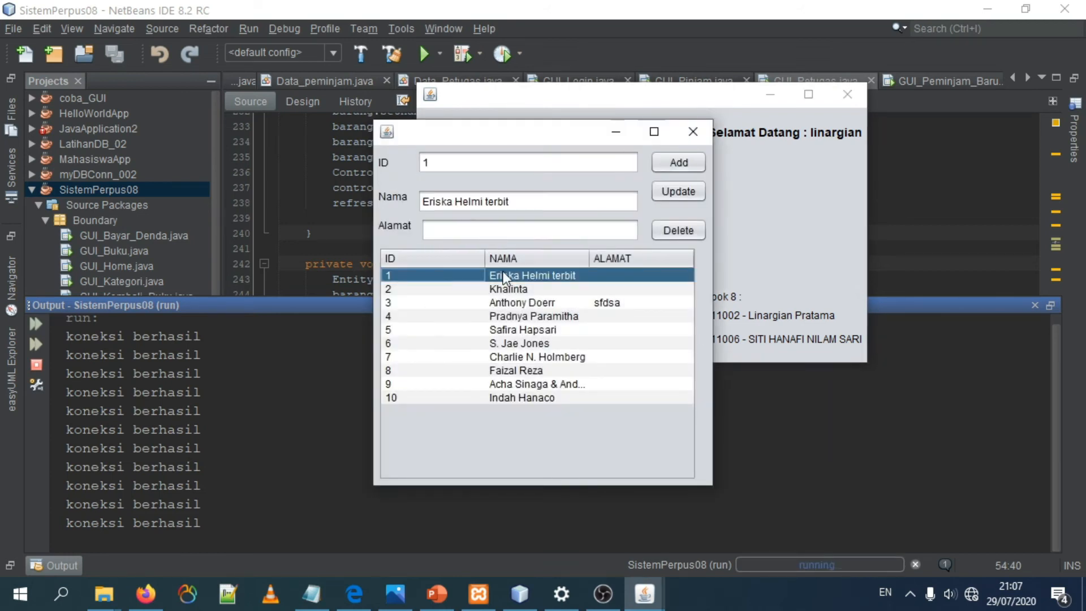
left_click(465, 205)
left_click(601, 306)
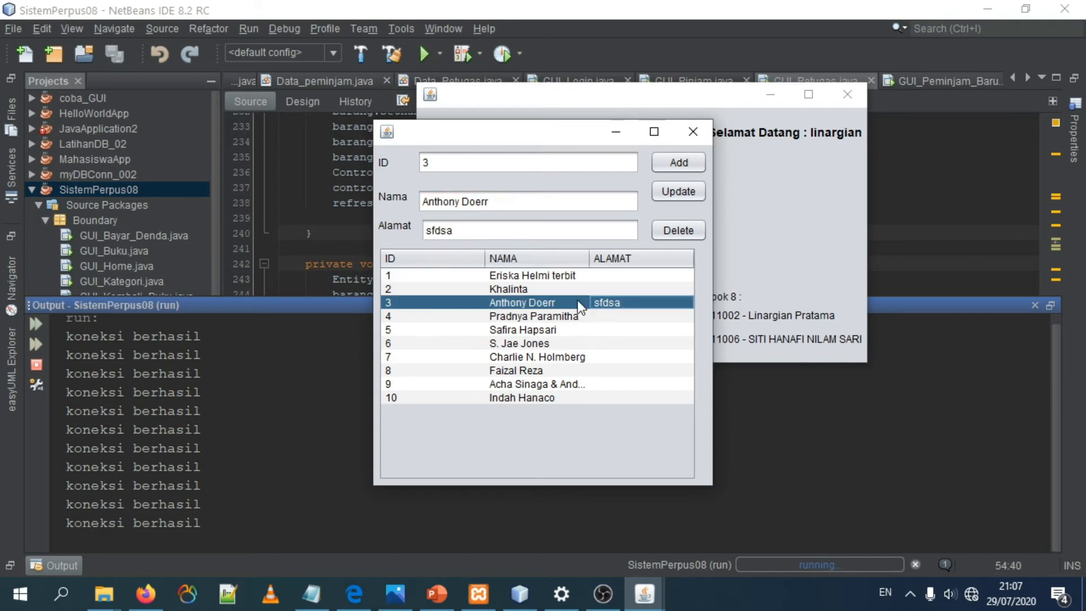
Step: Add a new author with ID 11 and the author's name in Nama, starting from author record 10
left_click(467, 400)
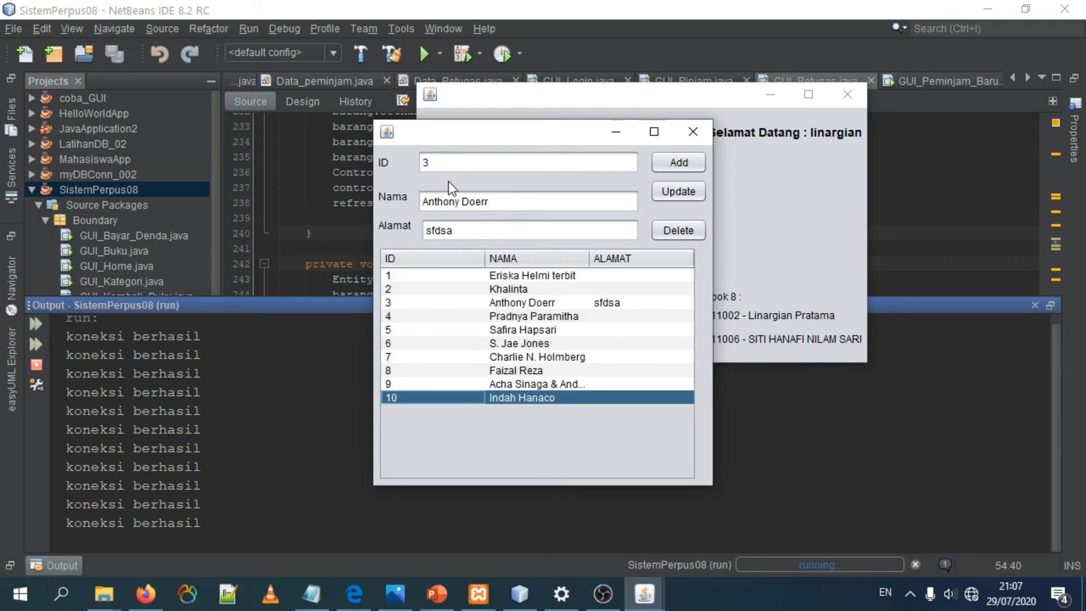
key("Up")
left_click(446, 396)
left_click(482, 159)
key("BackSpace")
type("1")
key("Tab")
key("Tab")
key("Tab")
key("ctrl+a")
type("Nilam")
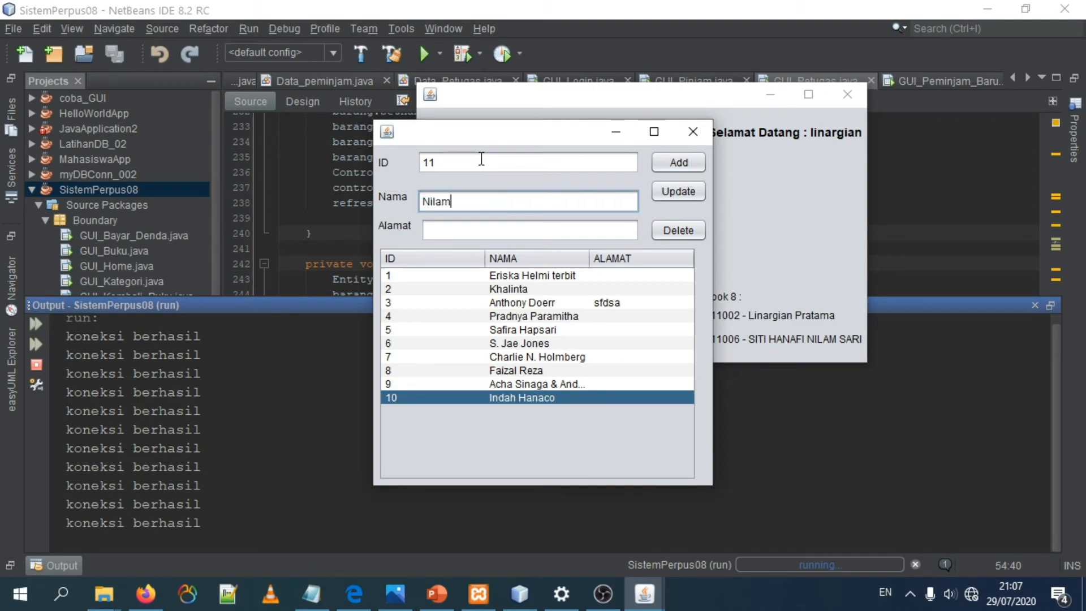
key("Tab")
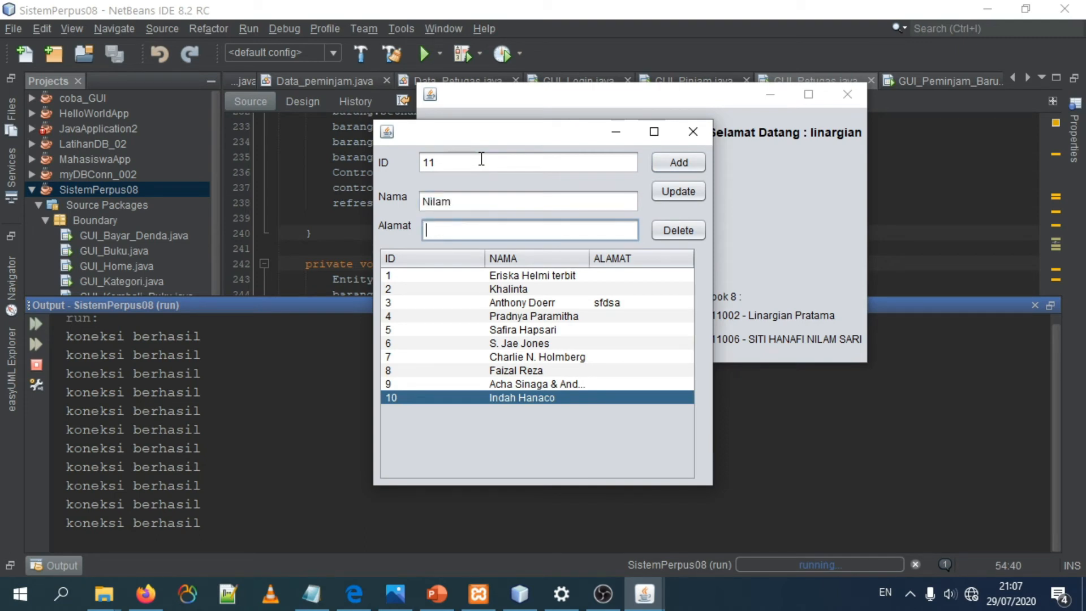
type("t")
left_click(681, 169)
left_click(621, 324)
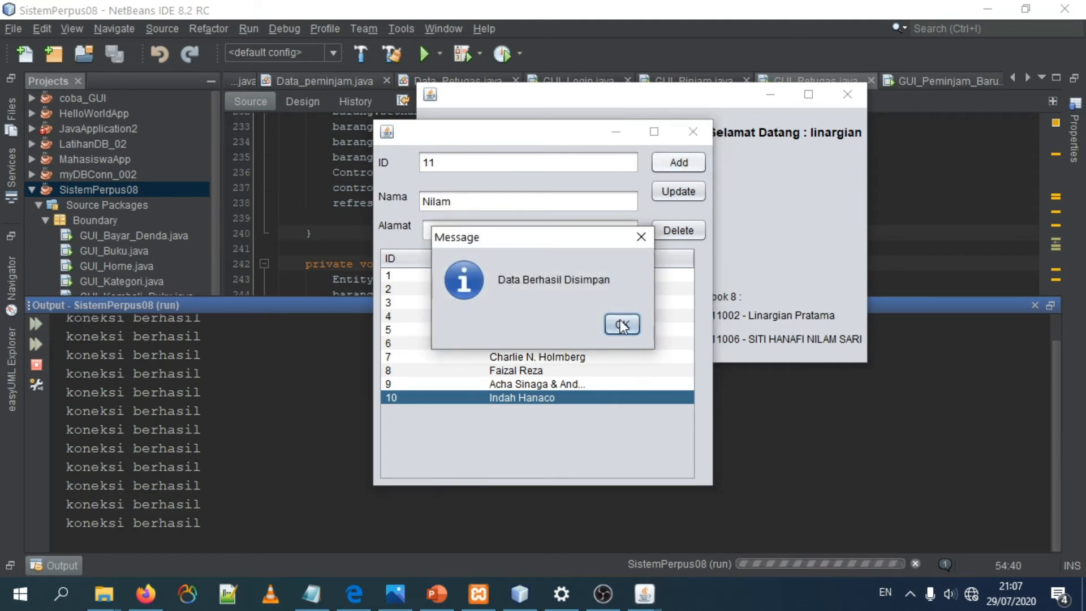
Step: Update author 11 with Alamat "rumah"
left_click(521, 356)
left_click(521, 411)
left_click(465, 230)
type("rumah")
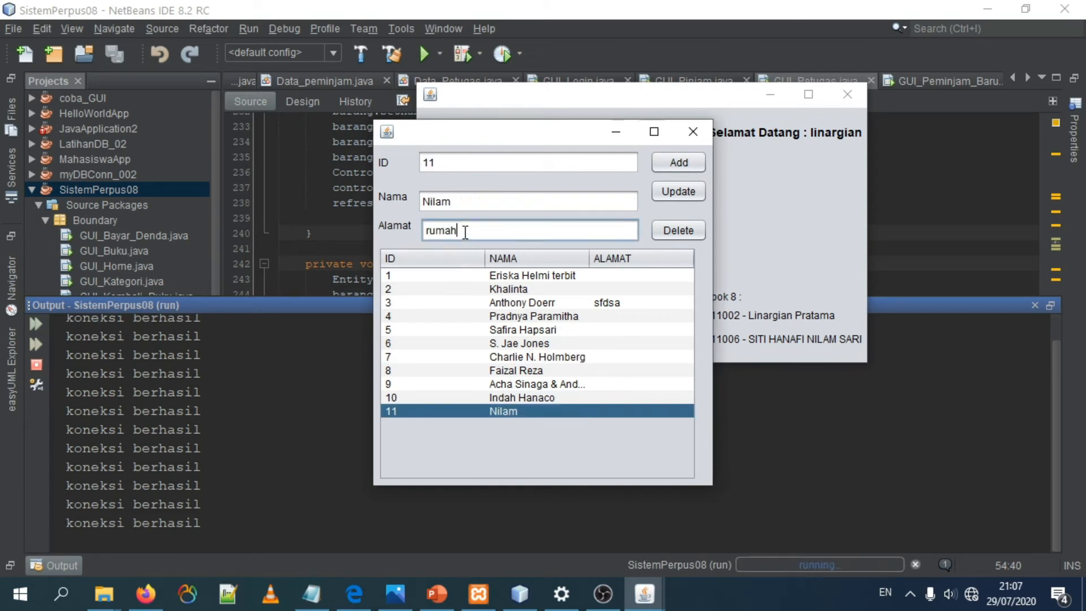
left_click(679, 190)
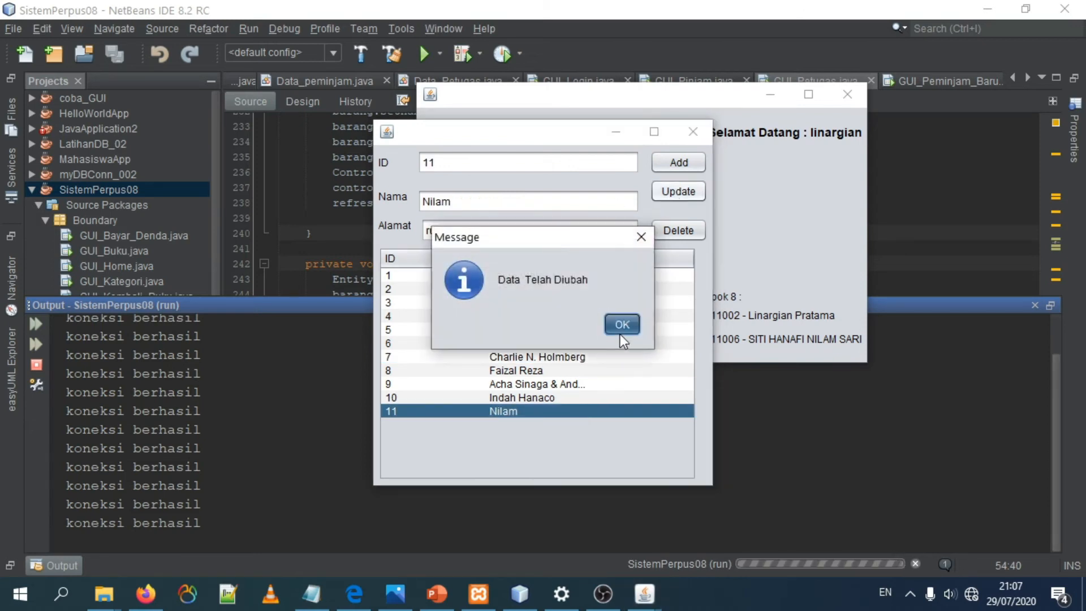
left_click(620, 325)
Step: Delete author 11 from the records and close the Penulis form
left_click(453, 414)
left_click(674, 232)
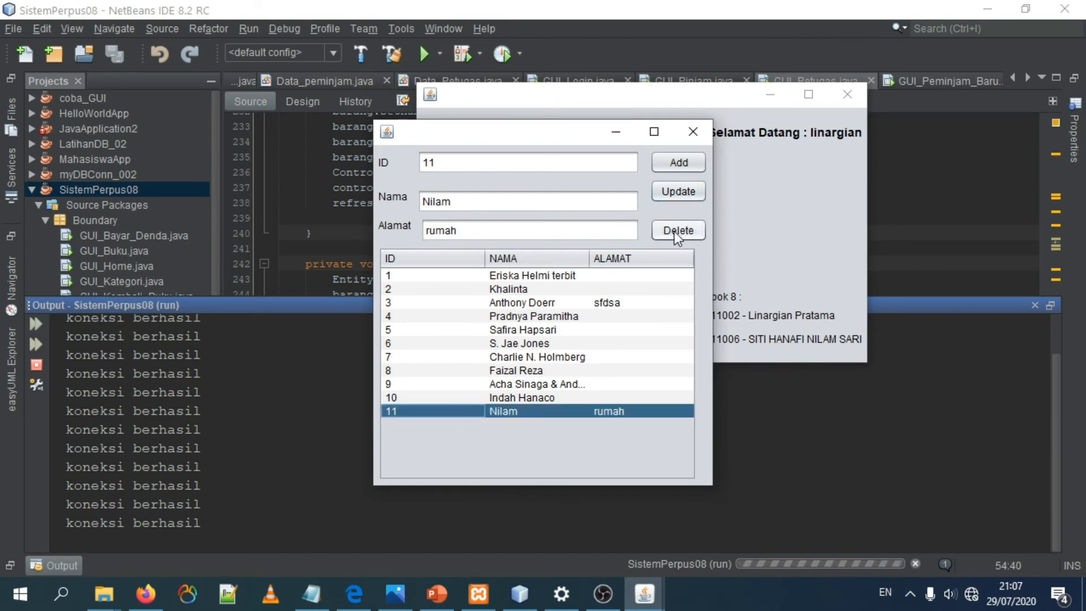
left_click(618, 324)
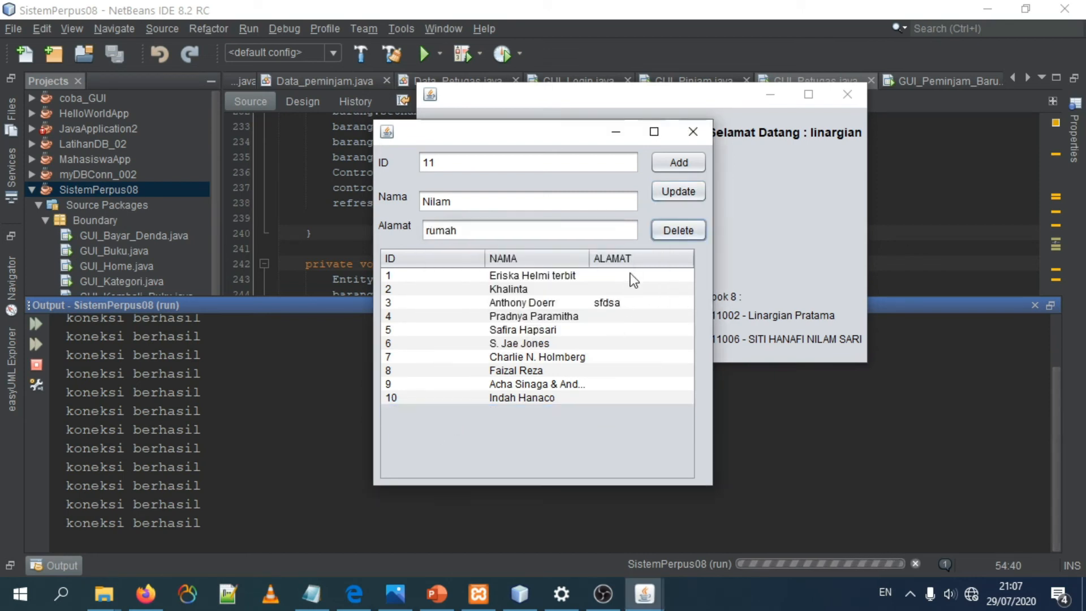
left_click(693, 131)
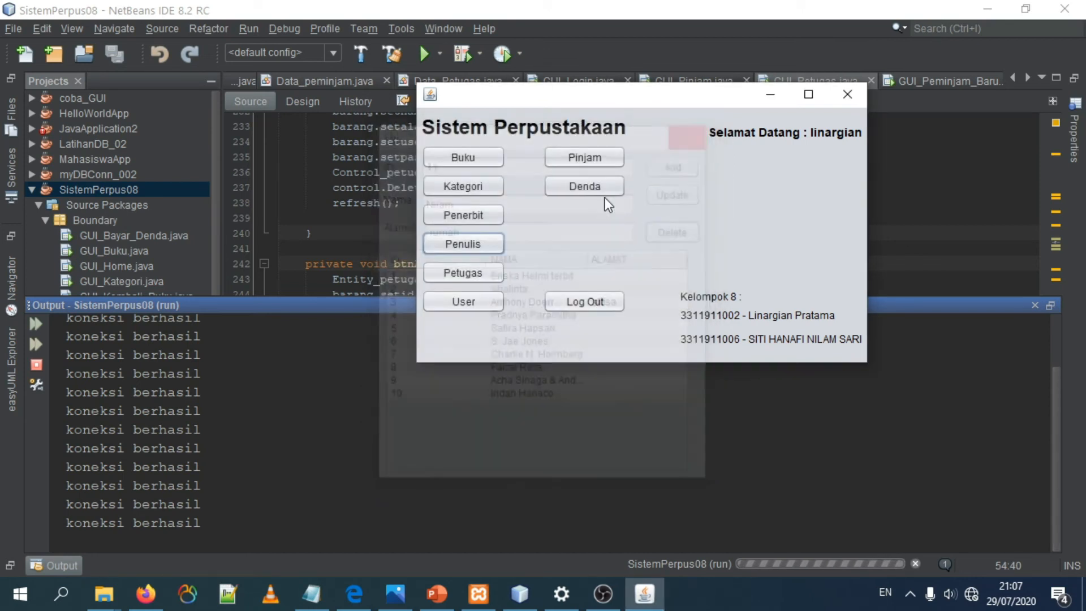
Step: Open the Petugas form and look through the three staff records and the ID, Nama, Alamat, Username and Password fields
left_click(466, 272)
left_click(457, 376)
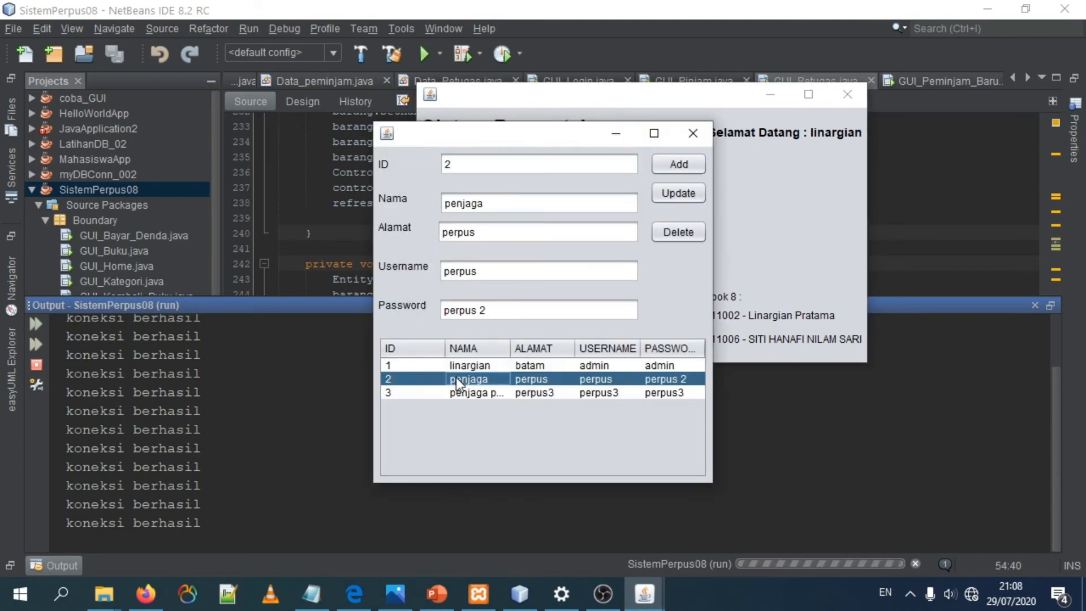
left_click(457, 390)
left_click(463, 368)
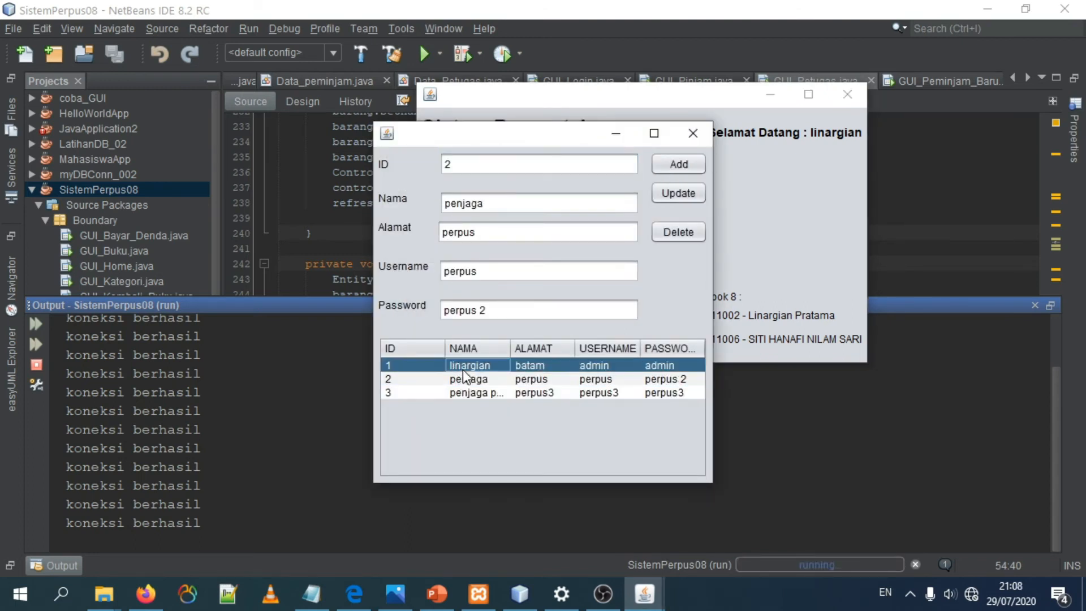
left_click(460, 381)
left_click(469, 394)
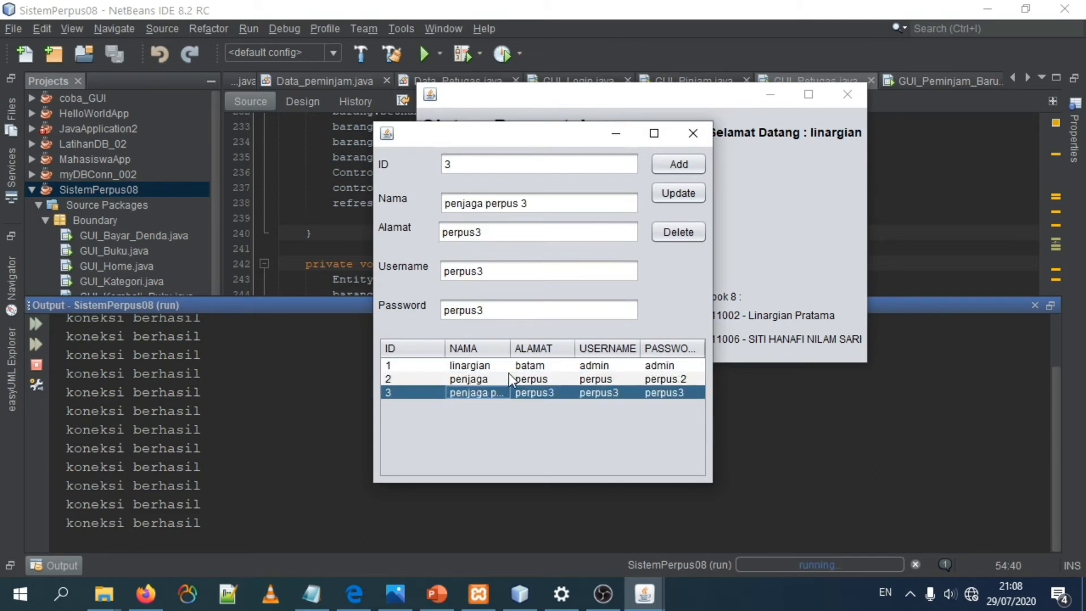
left_click(461, 168)
left_click(481, 202)
left_click(467, 233)
left_click(469, 272)
left_click(477, 310)
left_click(579, 379)
left_click(569, 394)
Step: Fill in a new staff record with ID 4, the staff member's name in Nama, and Alamat "rumah"
double_click(490, 166)
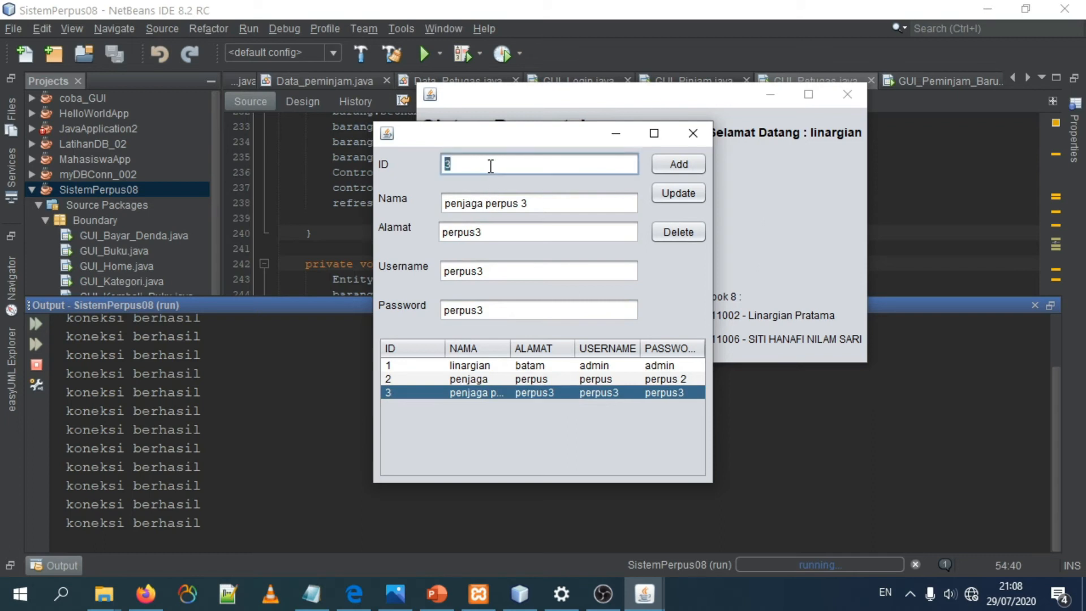
type("4")
left_click(525, 195)
left_click_drag(542, 205, 1, 170)
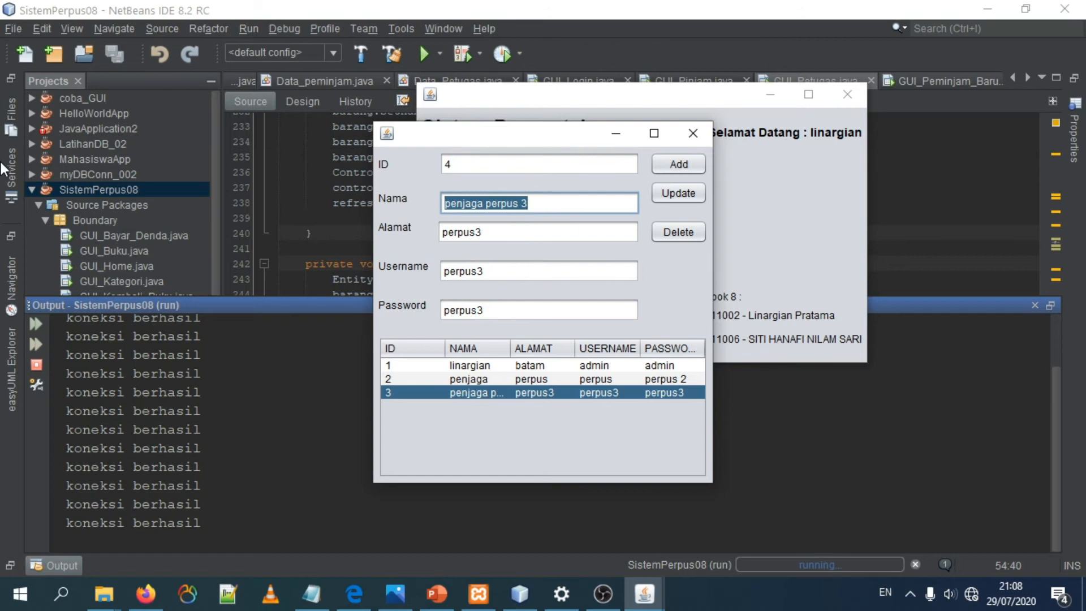
type("Nilam")
key("Tab")
key("shift+Home")
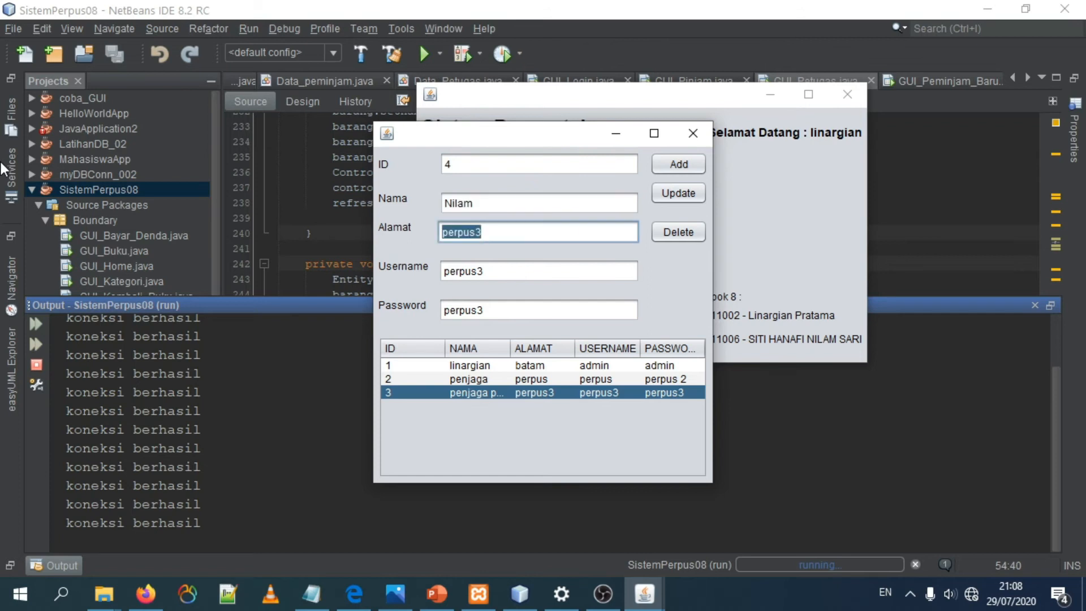
type("rumah")
Step: Enter the new staff member's username and password, and add the record to the Petugas list
double_click(485, 274)
type("nilam")
key("Tab")
key("shift+Home")
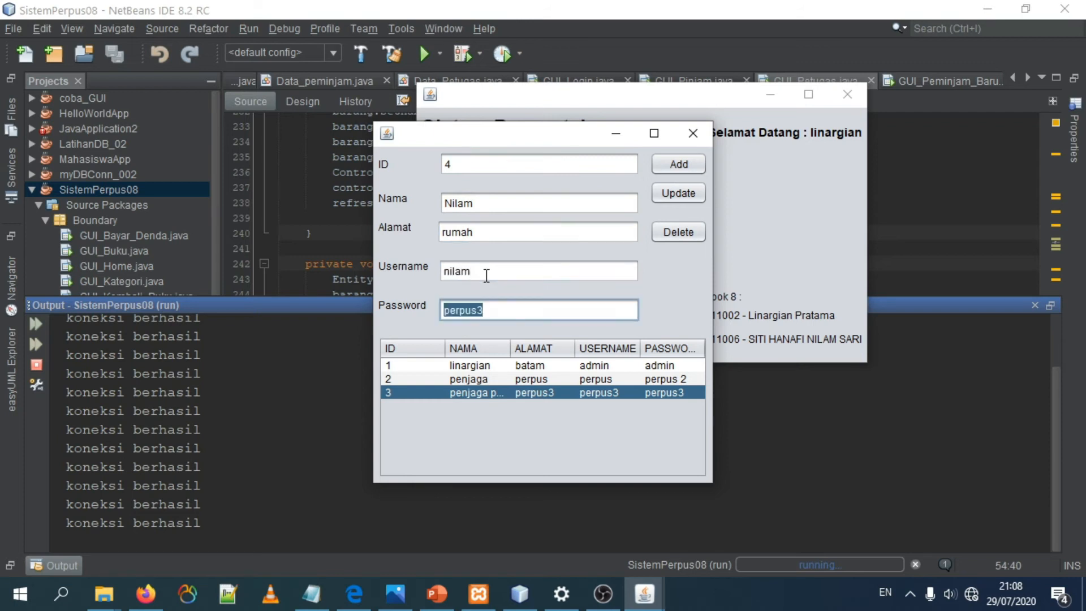
type("pass123")
left_click(665, 164)
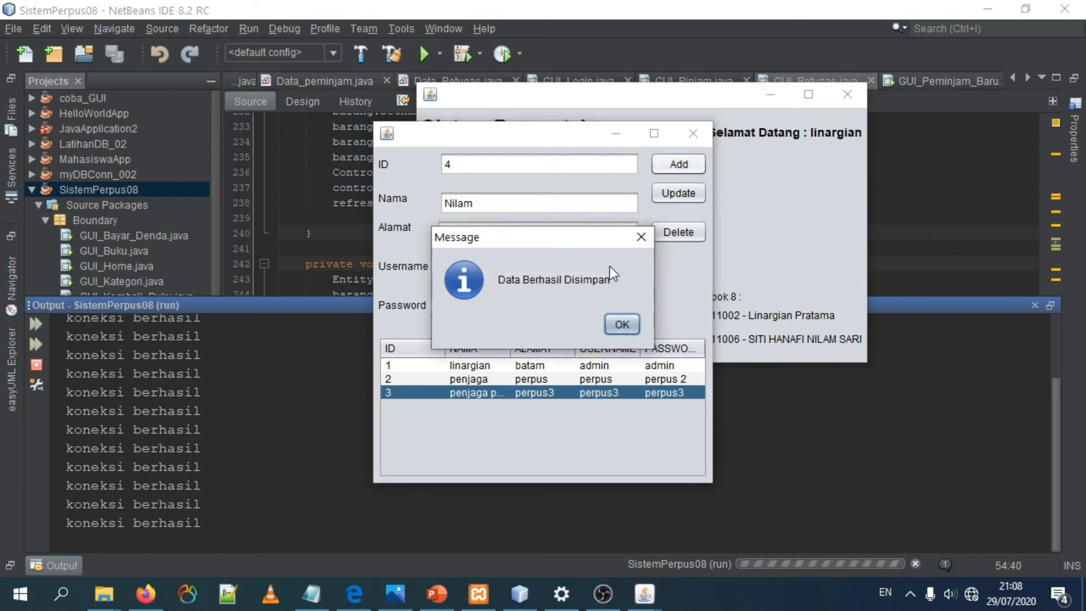
left_click(625, 321)
Step: Update staff record 4 with a changed account password
left_click(548, 402)
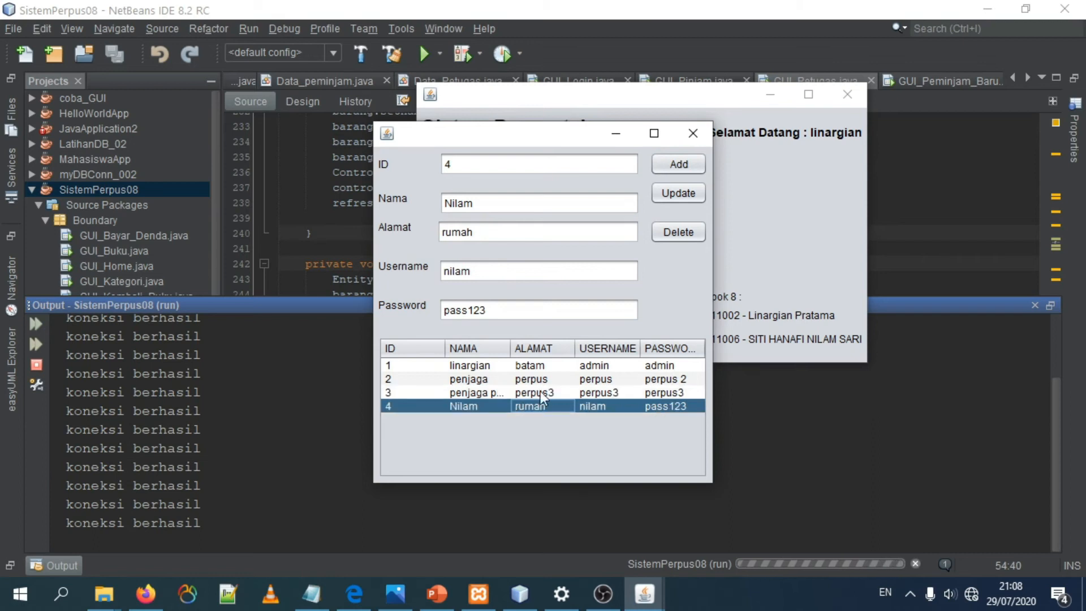
left_click(525, 308)
type("2")
left_click(683, 190)
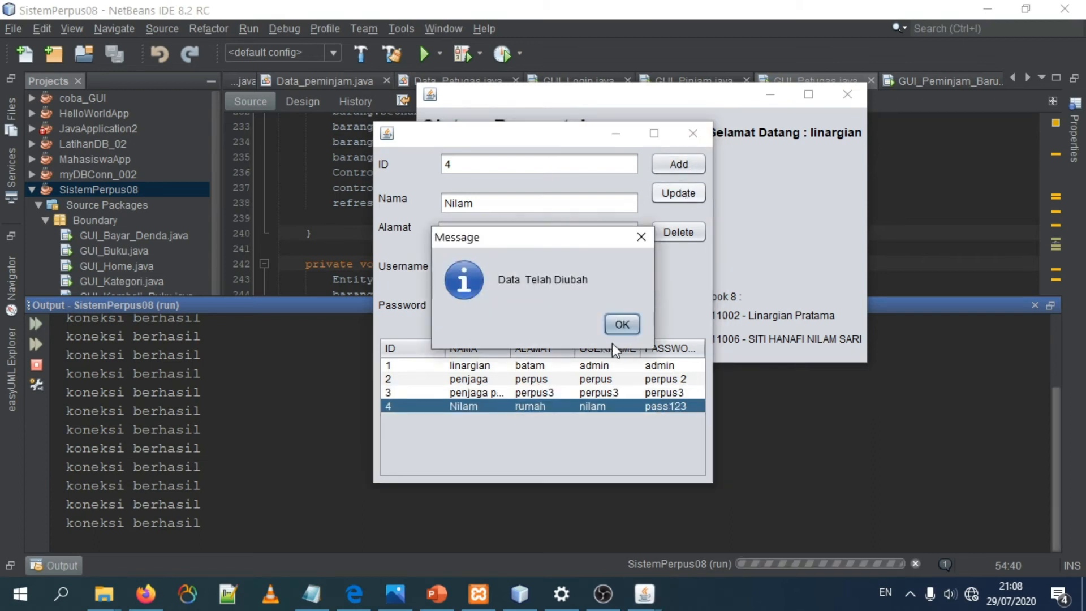
left_click(622, 324)
Step: Delete staff record 4 from the list and close the Petugas form
left_click(633, 392)
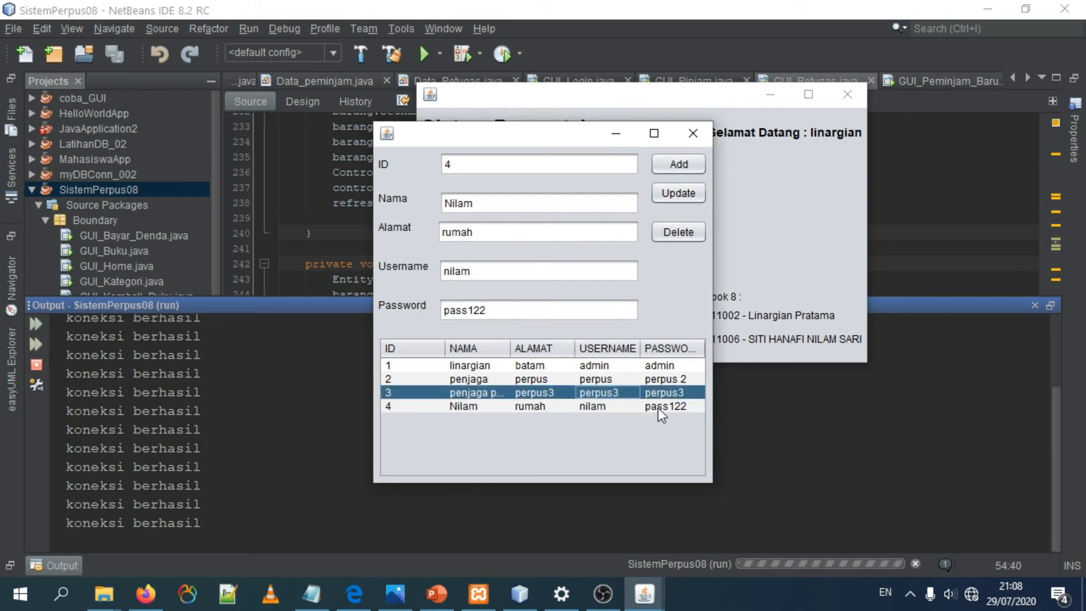
left_click(657, 407)
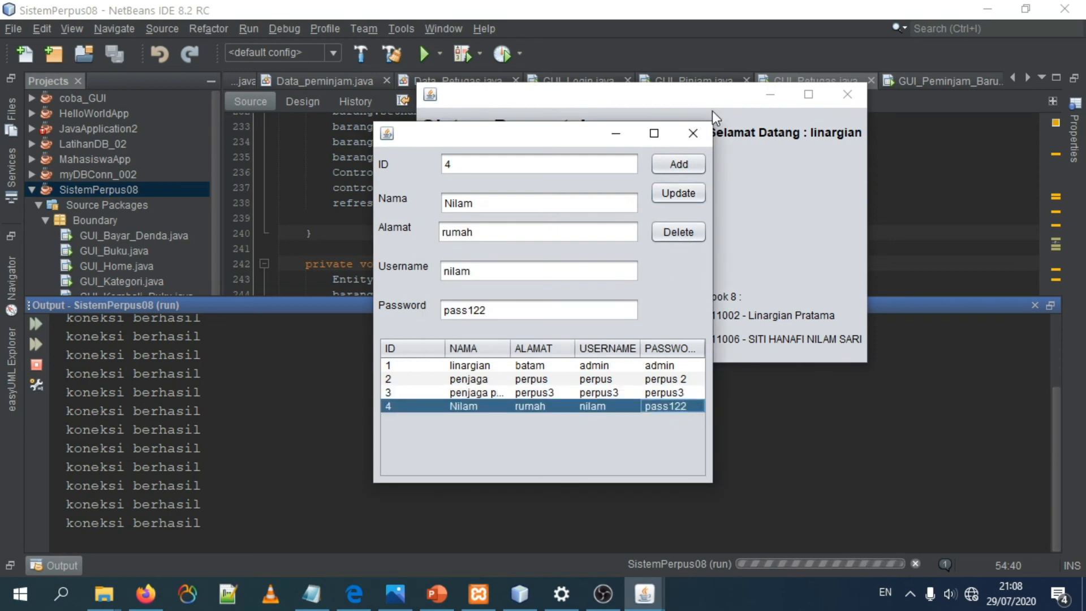
left_click(678, 233)
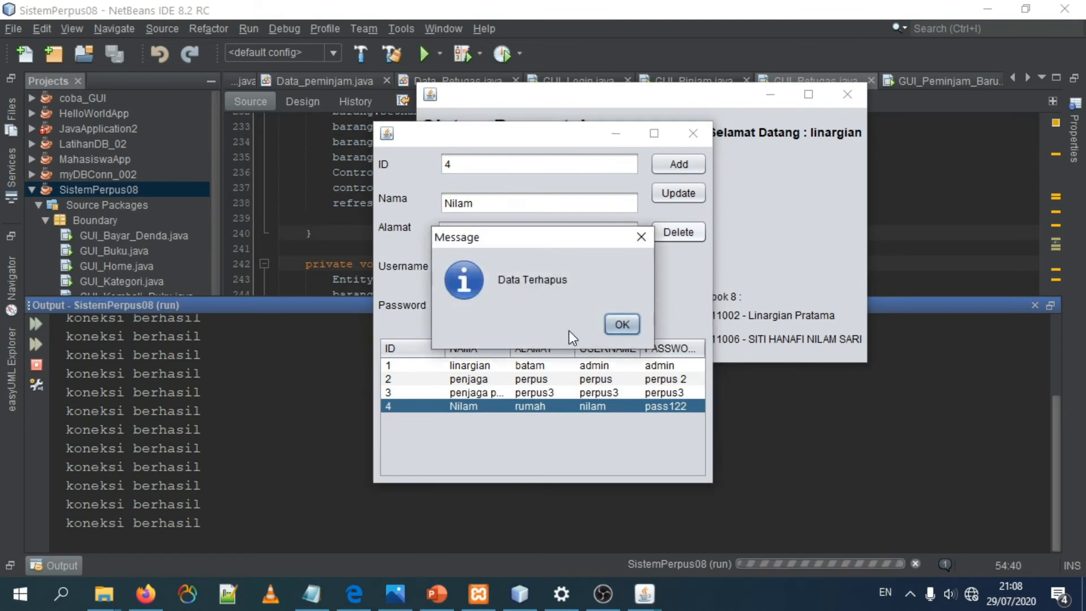
left_click(622, 324)
left_click_drag(588, 378, 599, 393)
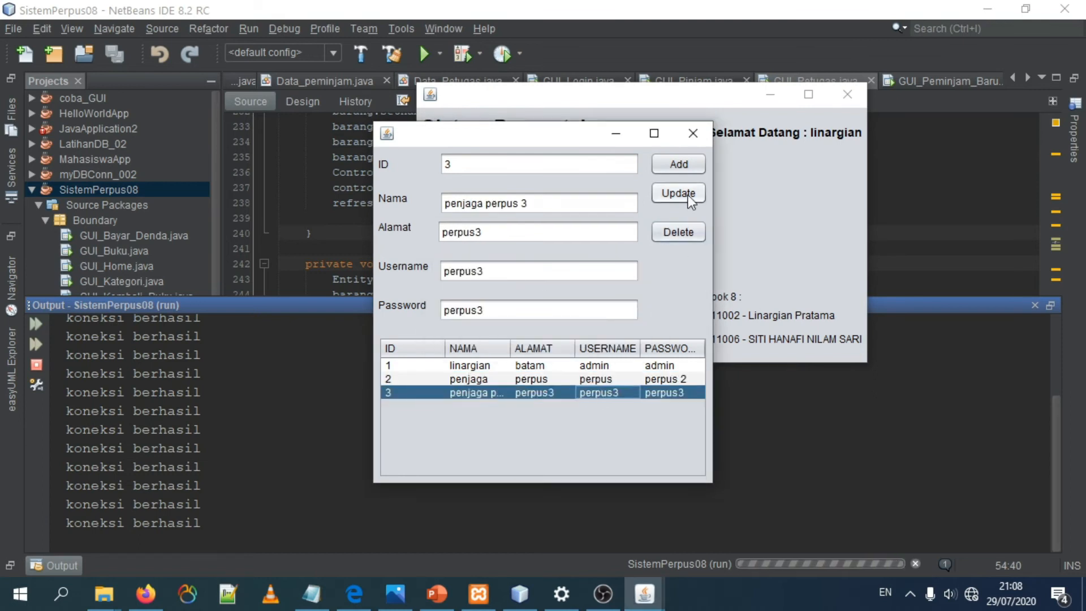
left_click(701, 134)
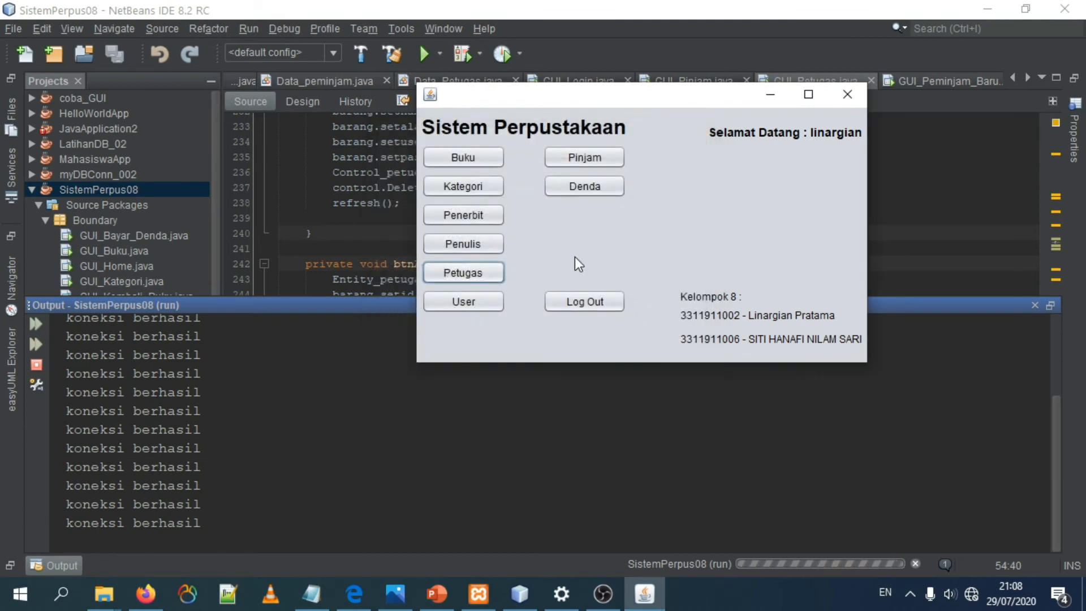
Step: Open the Pinjam form and start a new loan with ID 17, book "11 More of You" and the user with ID 1
left_click(598, 166)
left_click(419, 259)
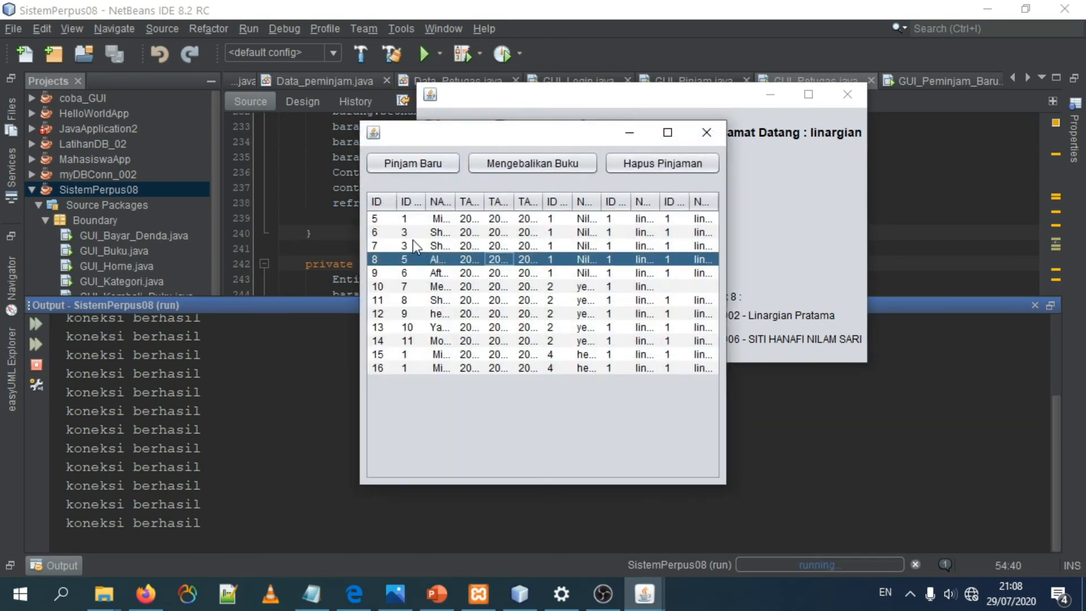
left_click(412, 162)
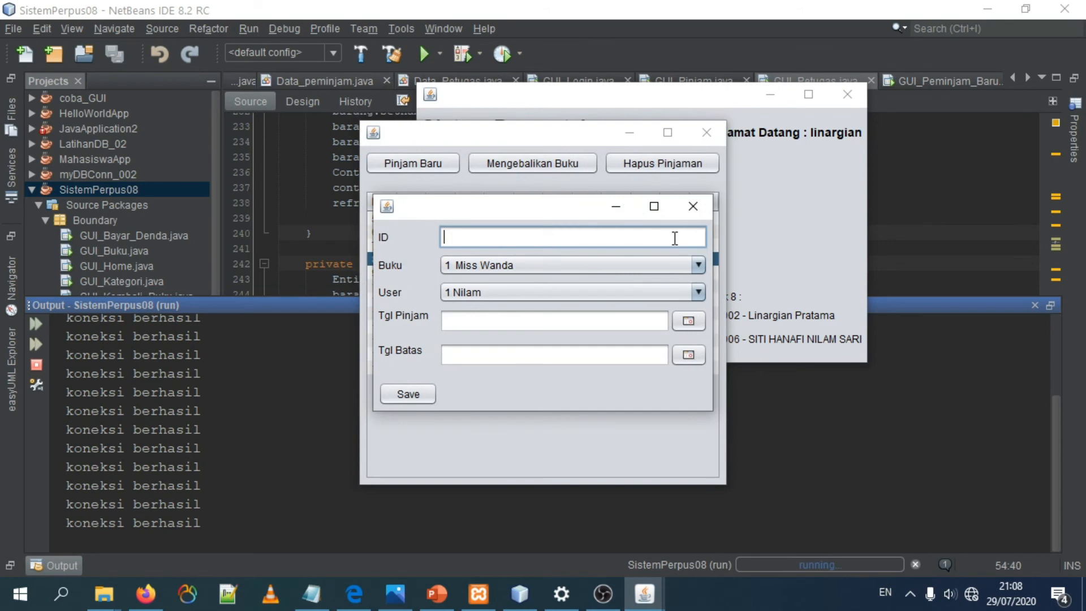
left_click_drag(539, 206, 697, 145)
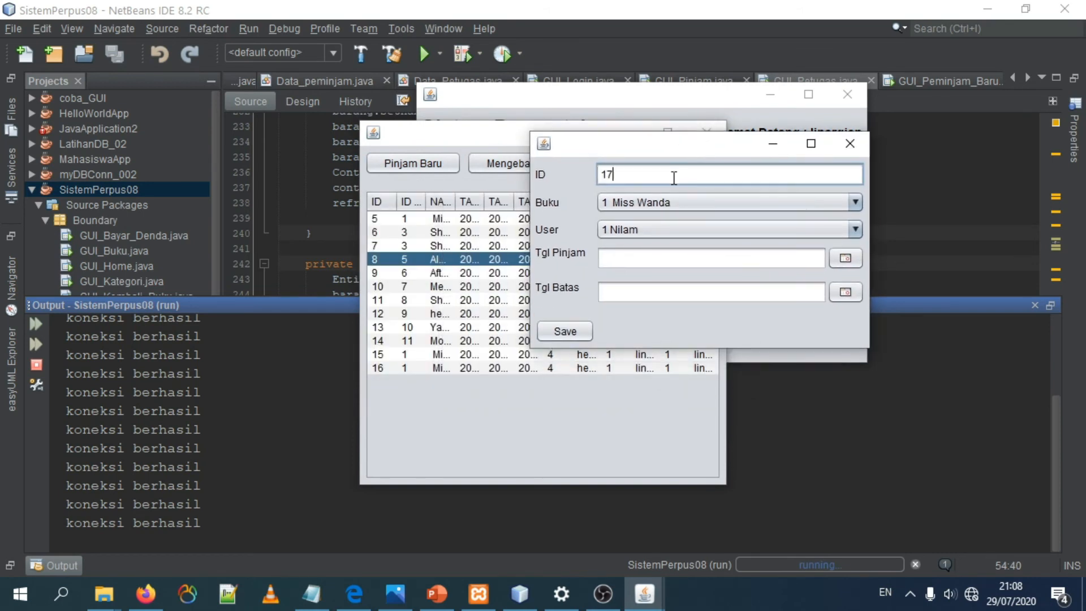
left_click(733, 205)
scroll(707, 283, "down", 1)
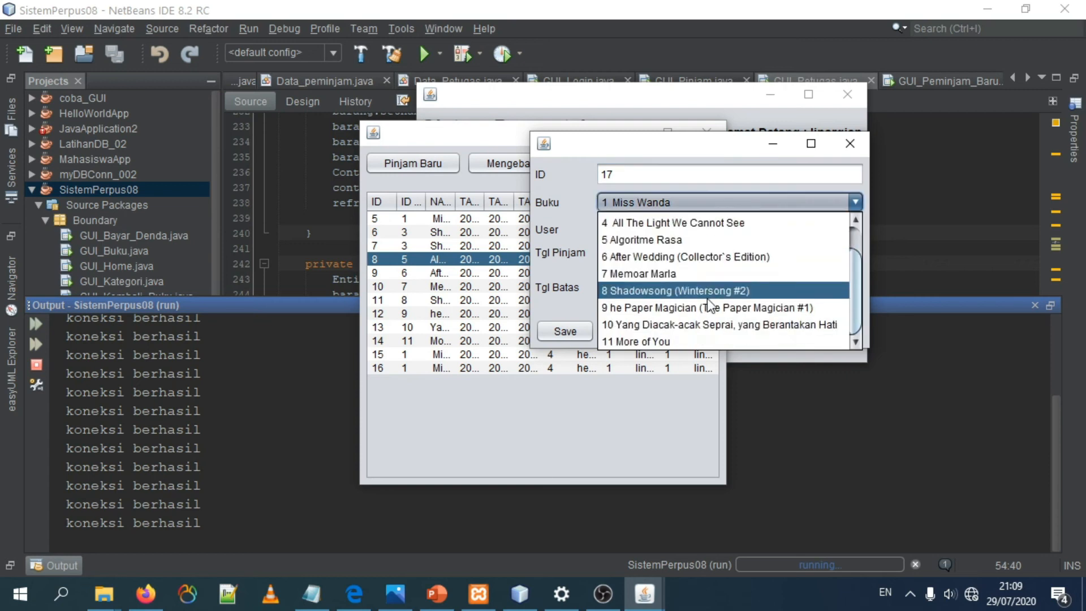
left_click(673, 341)
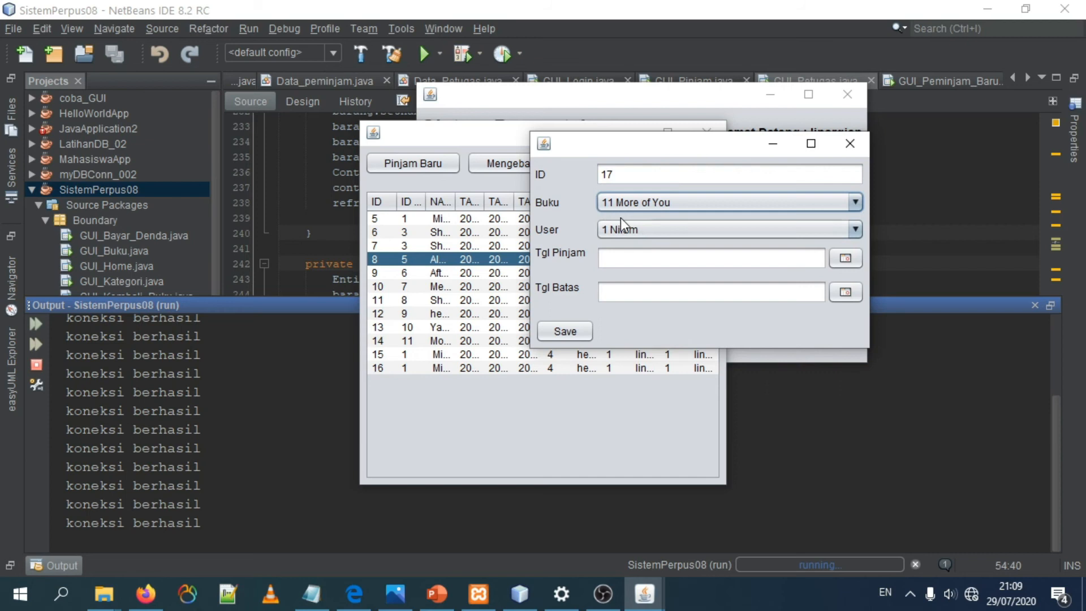
left_click(629, 232)
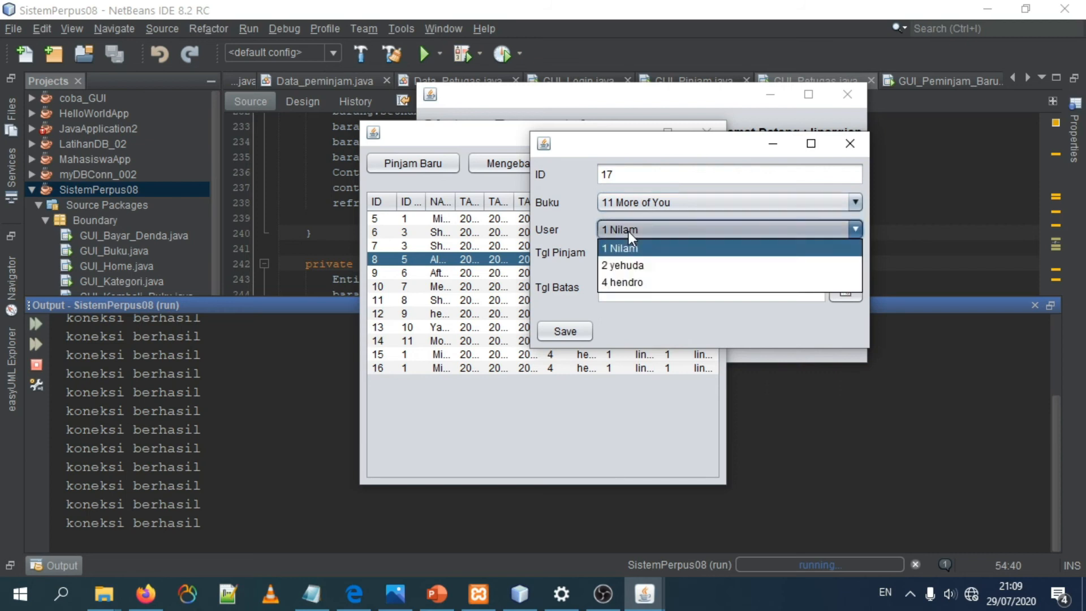
left_click(652, 253)
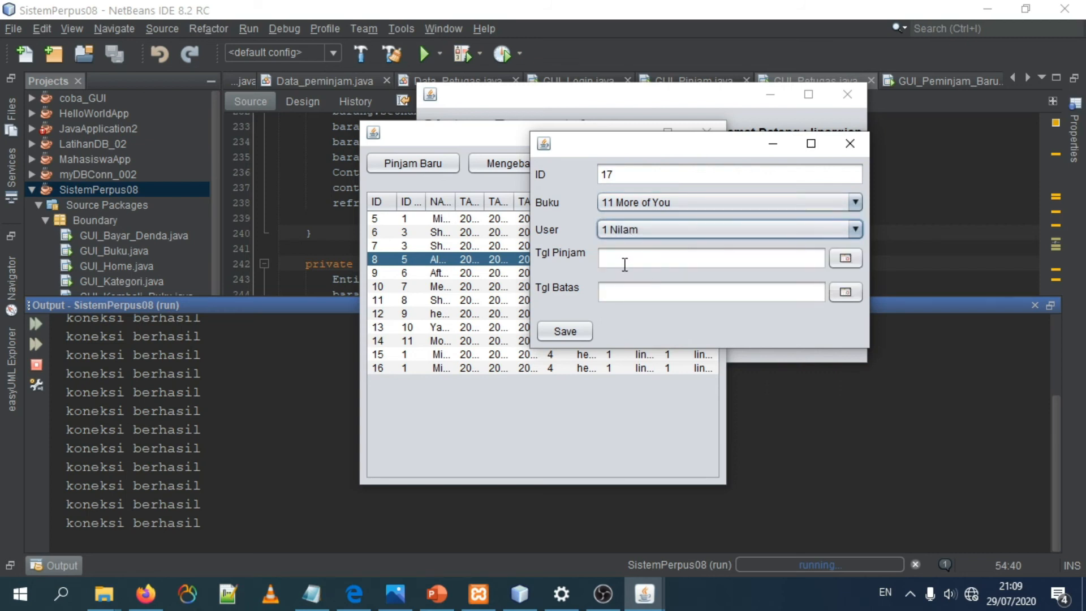
Step: Set Tgl Pinjam to Jul 29, 2020 and Tgl Batas to Aug 5, 2020, save the loan and close its dialog
left_click(845, 258)
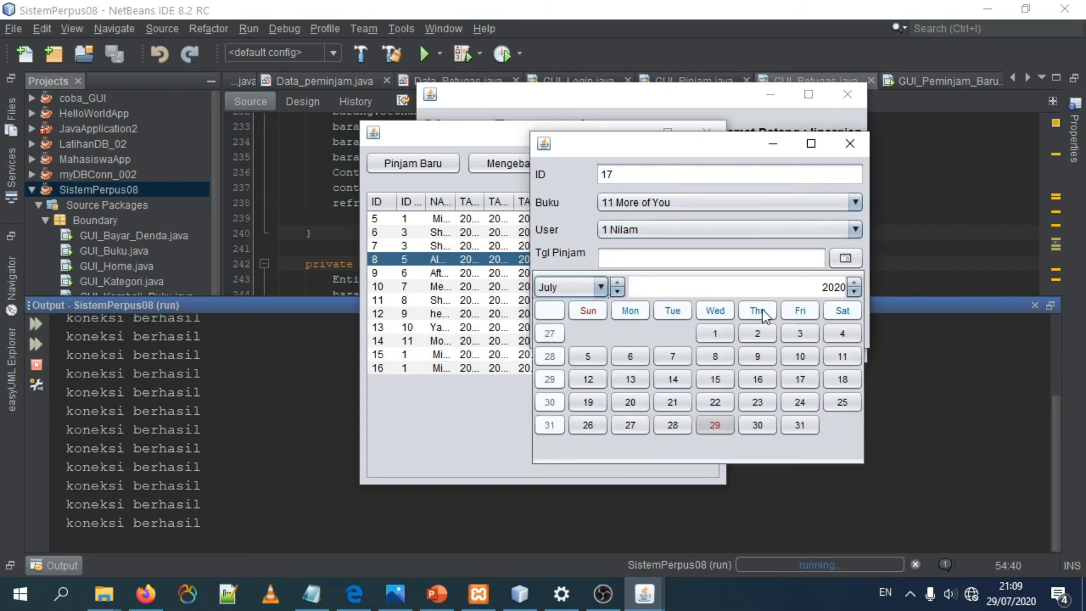
left_click(729, 423)
left_click(845, 292)
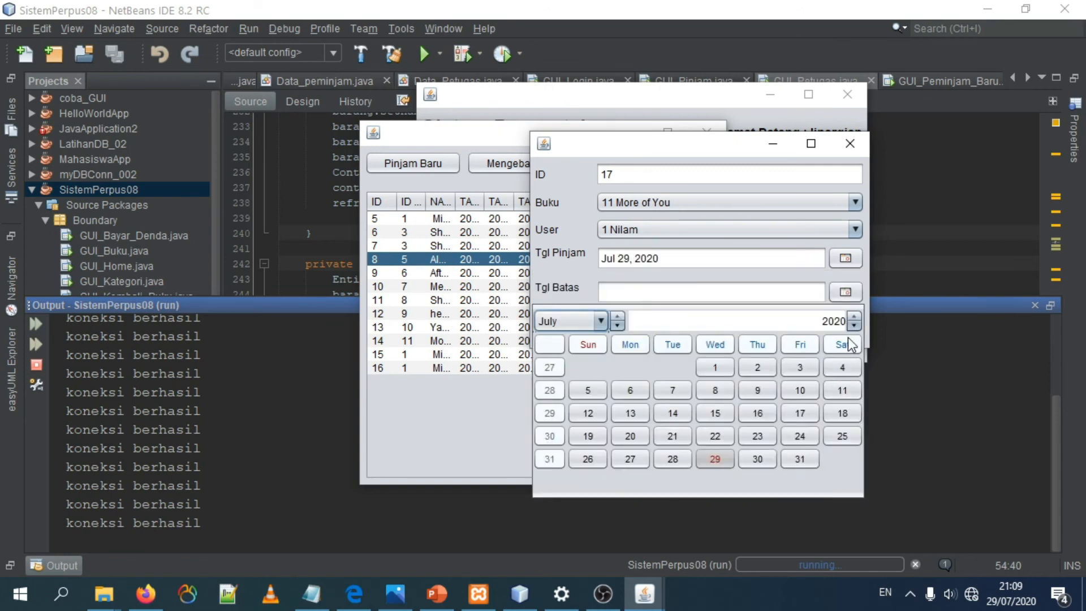
left_click(618, 325)
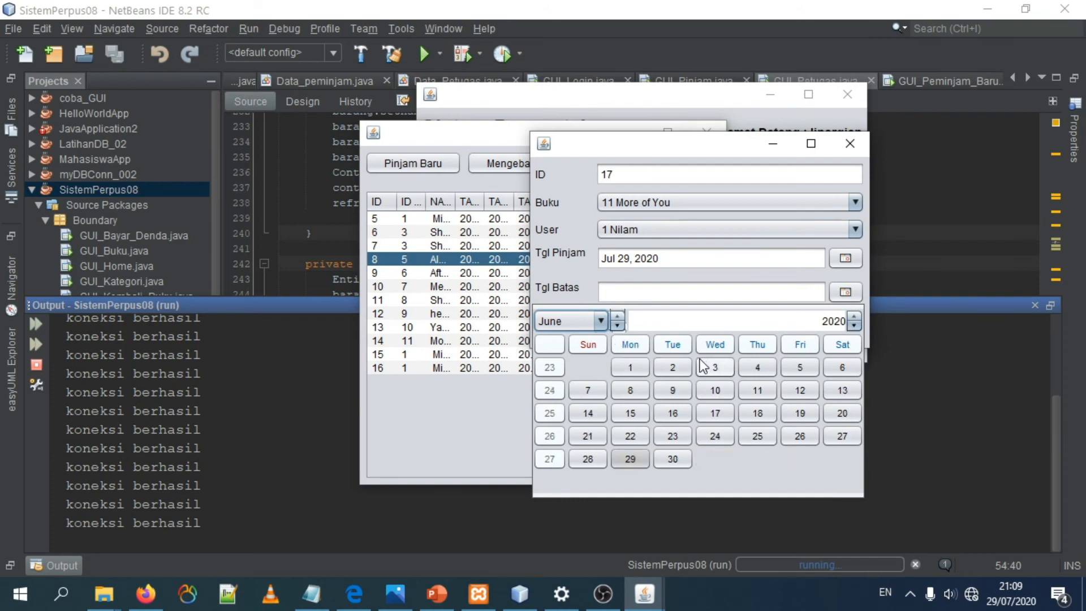
left_click(617, 316)
left_click(617, 315)
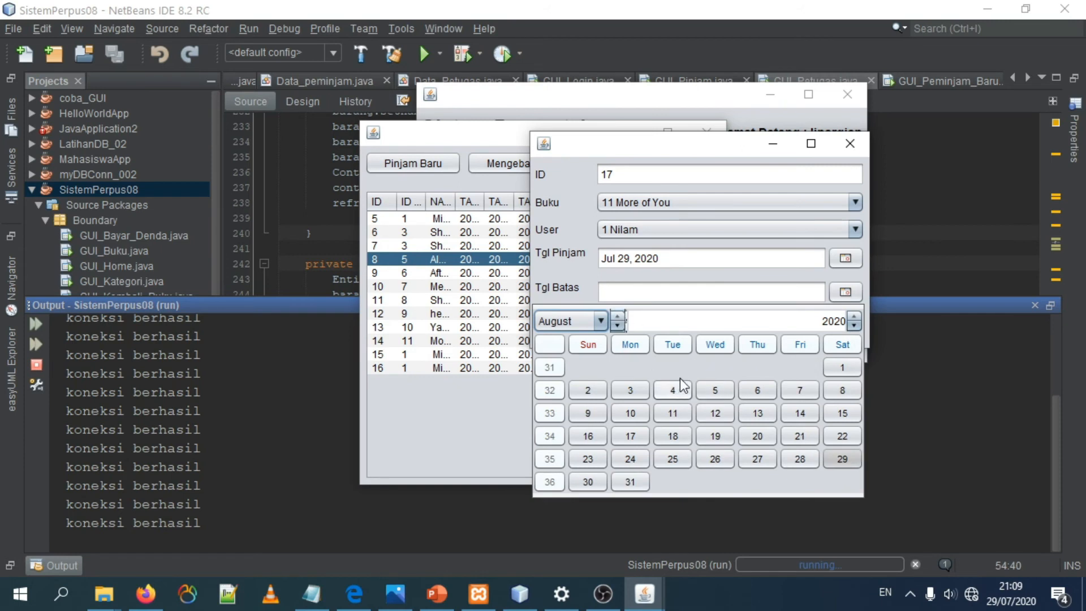
left_click(707, 389)
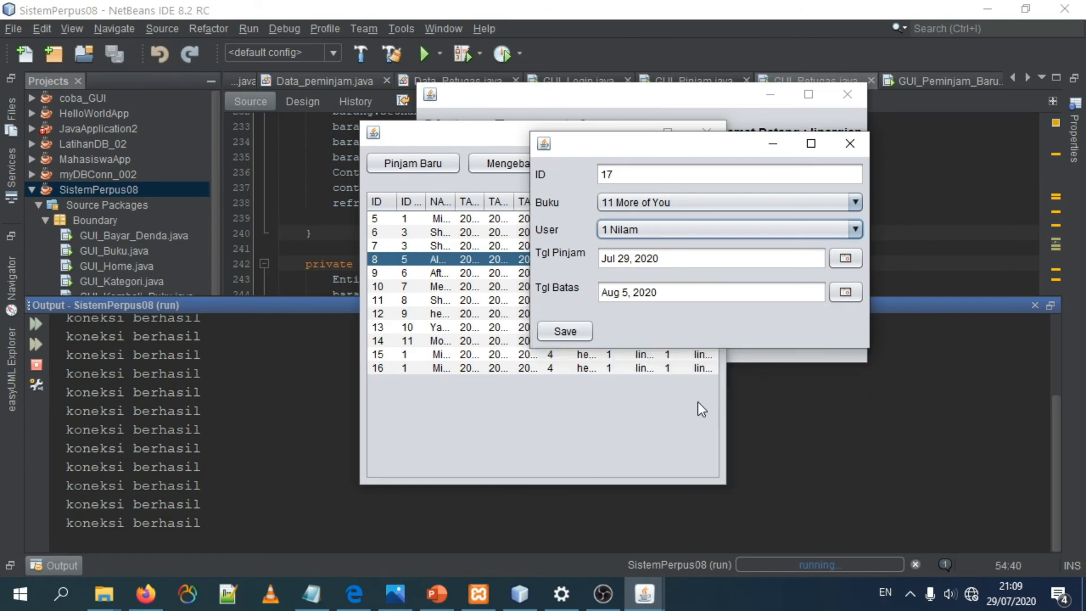
left_click(560, 332)
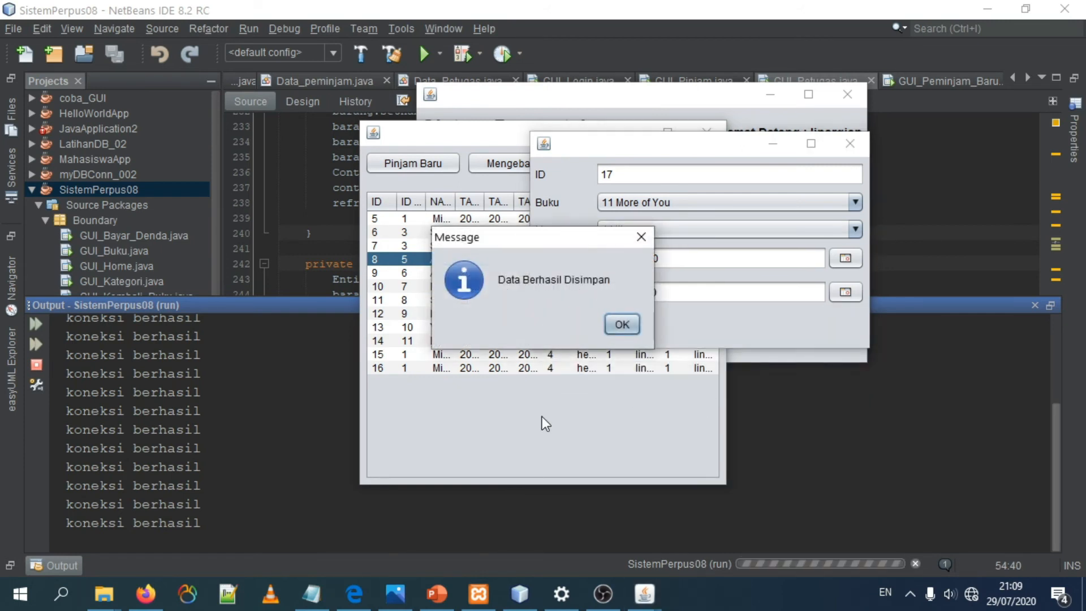
left_click(623, 323)
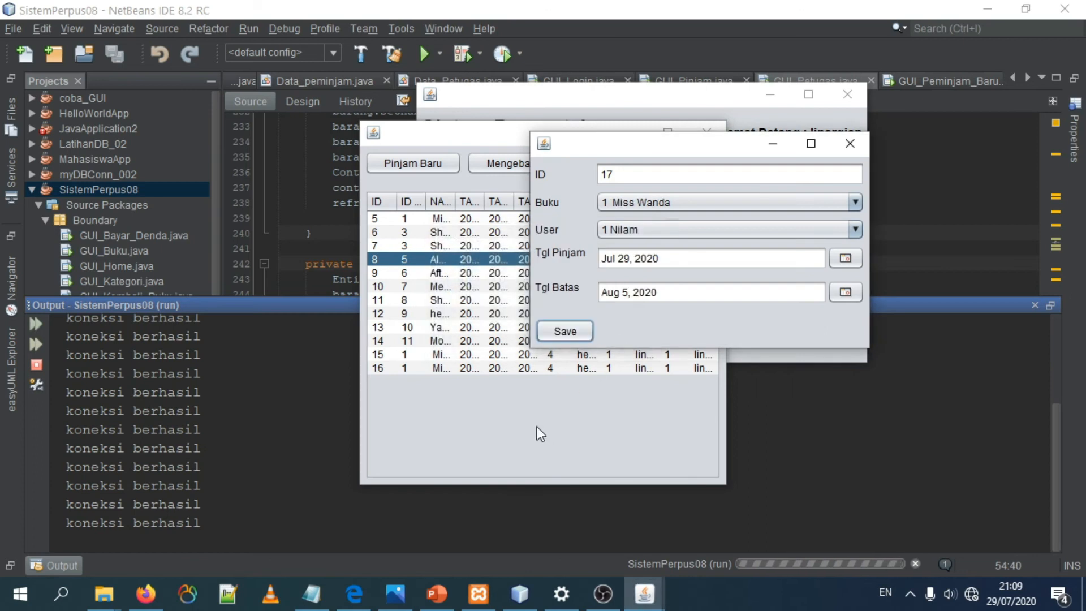
left_click(844, 145)
Step: Maximize the loan list and examine loan 17's book, loan date, return date and due date
left_click(420, 383)
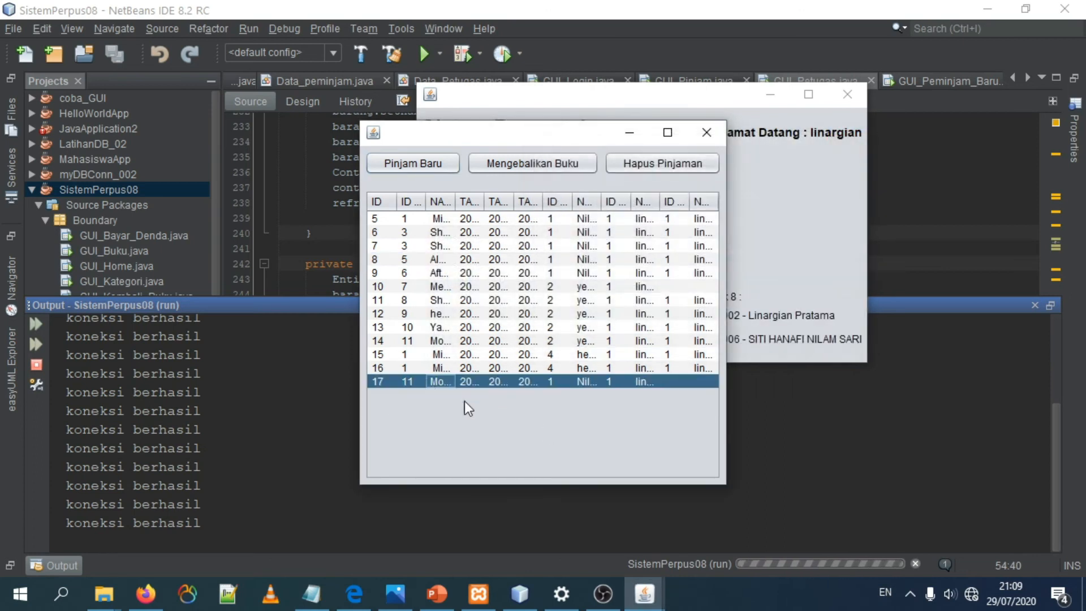
double_click(440, 383)
left_click(501, 382)
left_click(667, 132)
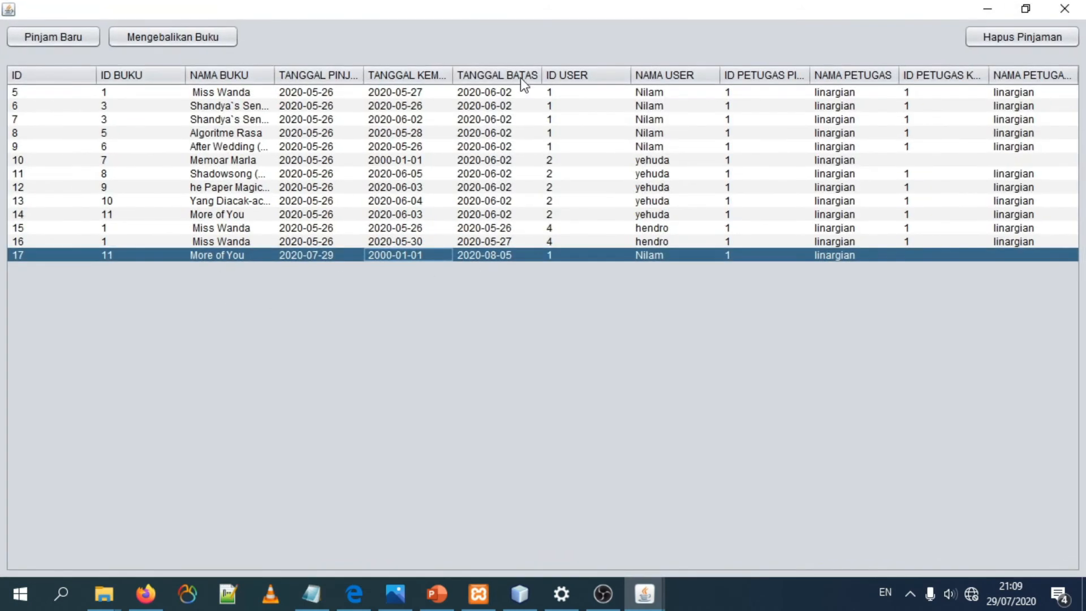
left_click(101, 253)
left_click(26, 258)
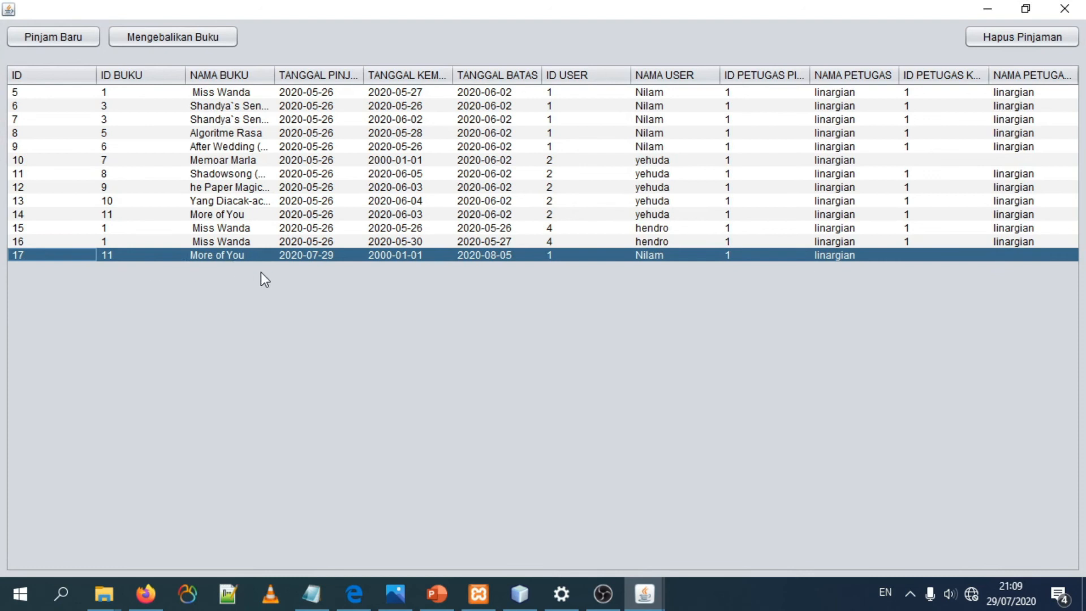
left_click(334, 254)
left_click(405, 252)
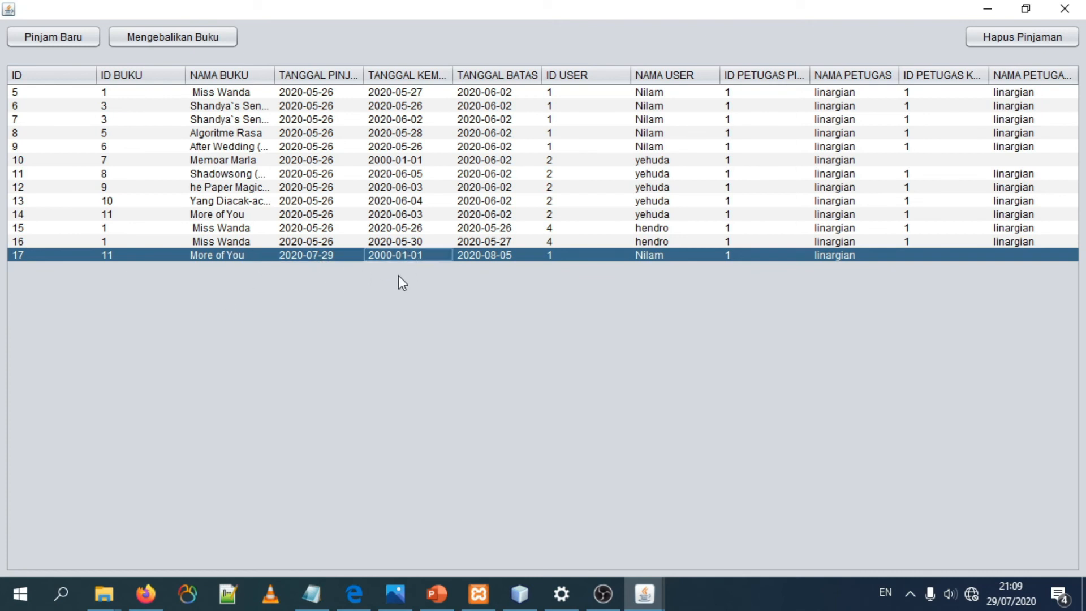
left_click(481, 255)
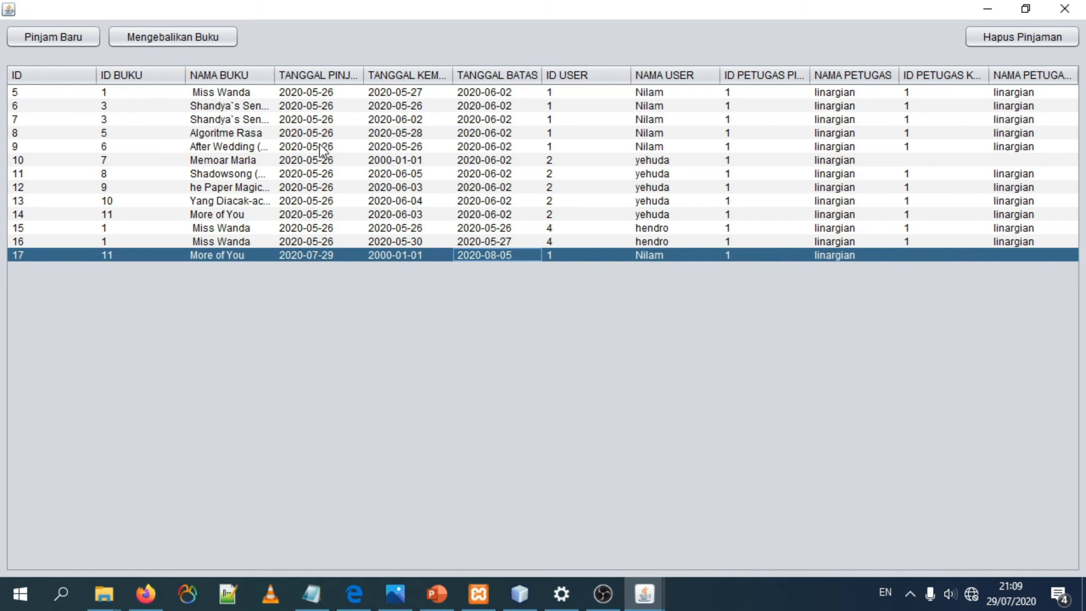
Step: Start the book return for loan 17 and set Tgl Kembali to Aug 6, 2020
left_click(199, 37)
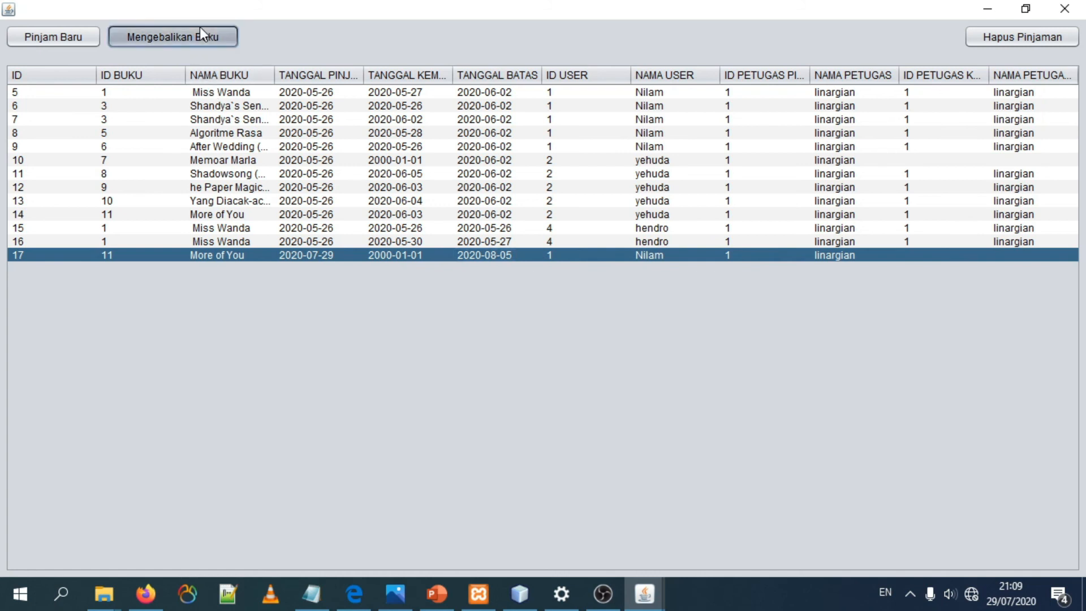
left_click(691, 316)
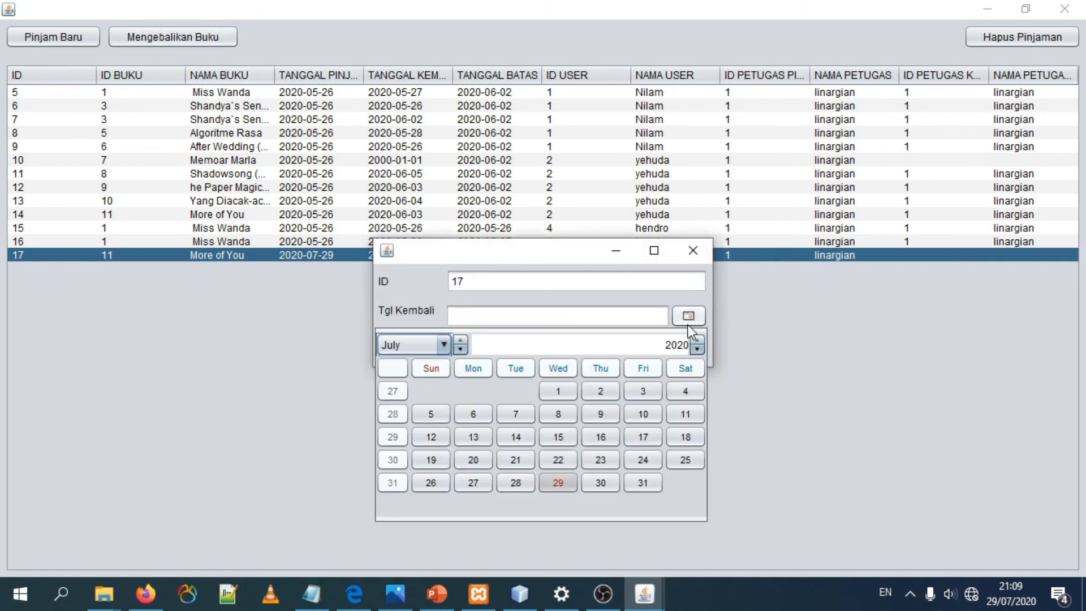
left_click(460, 350)
left_click(460, 340)
left_click(461, 341)
left_click_drag(493, 249, 726, 272)
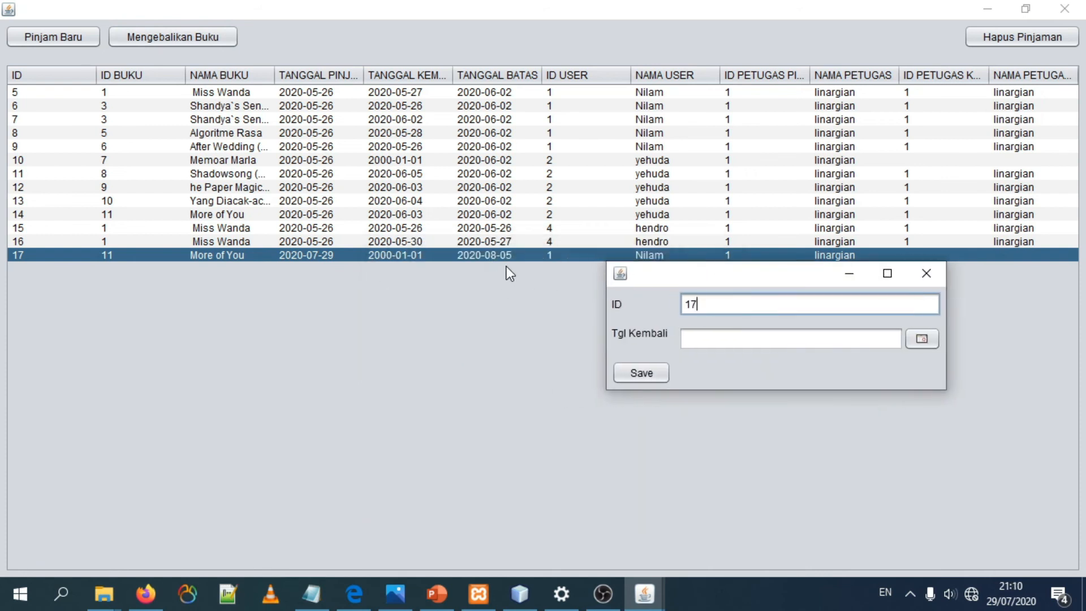
left_click(921, 339)
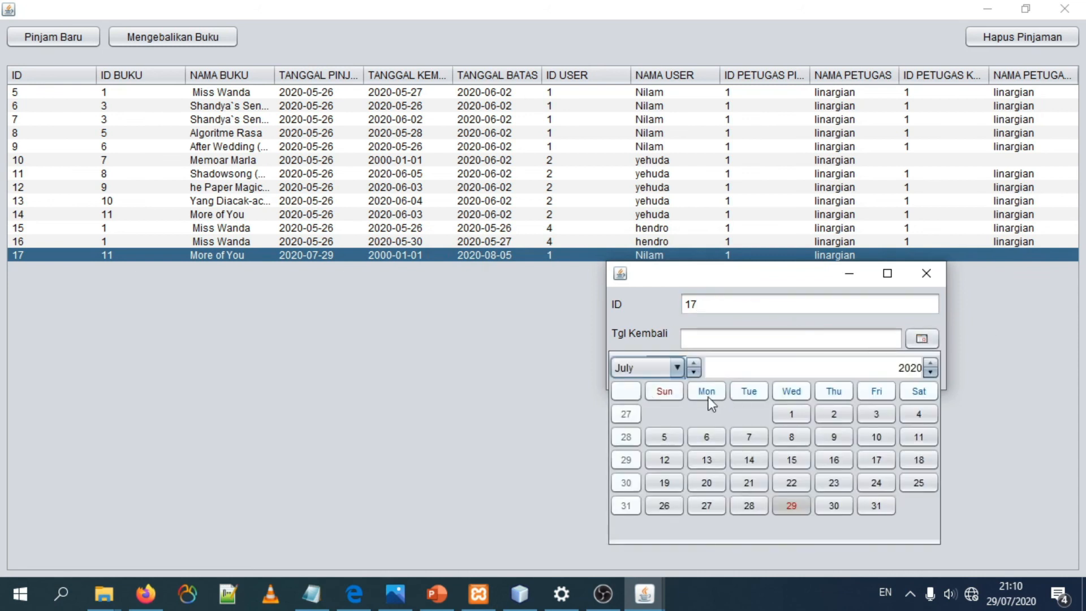
left_click(693, 363)
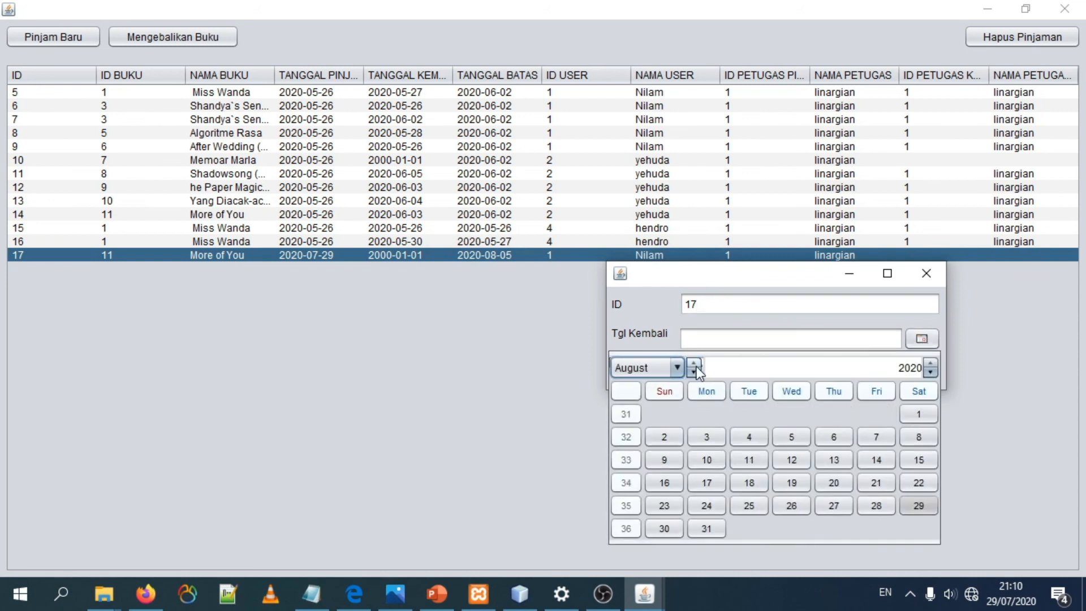
left_click(834, 436)
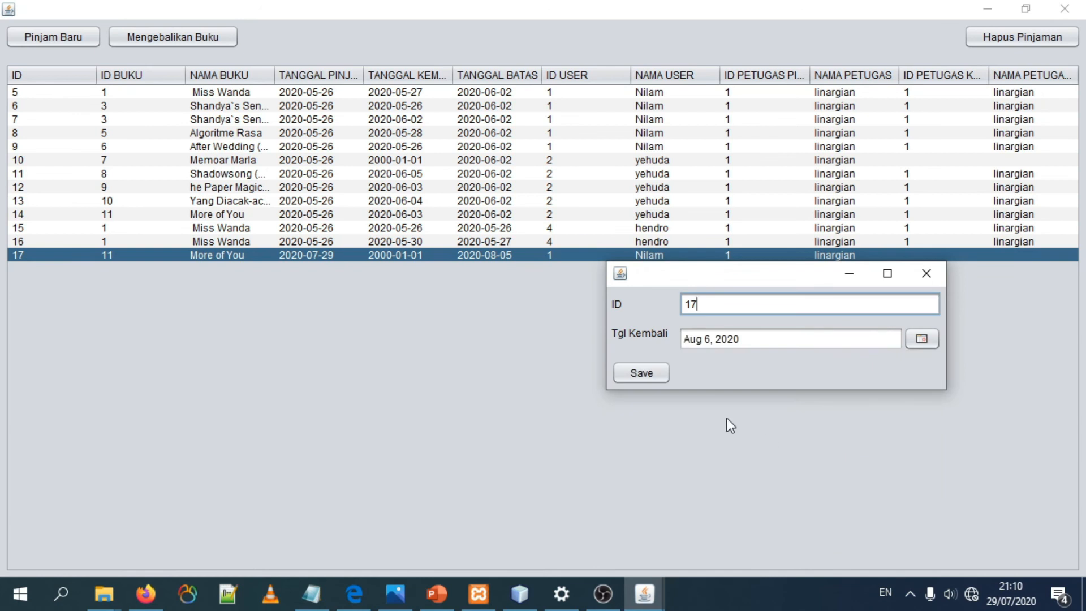
Step: Save loan 17's return, then close the return dialog and the Pinjam form
left_click(639, 373)
left_click(620, 324)
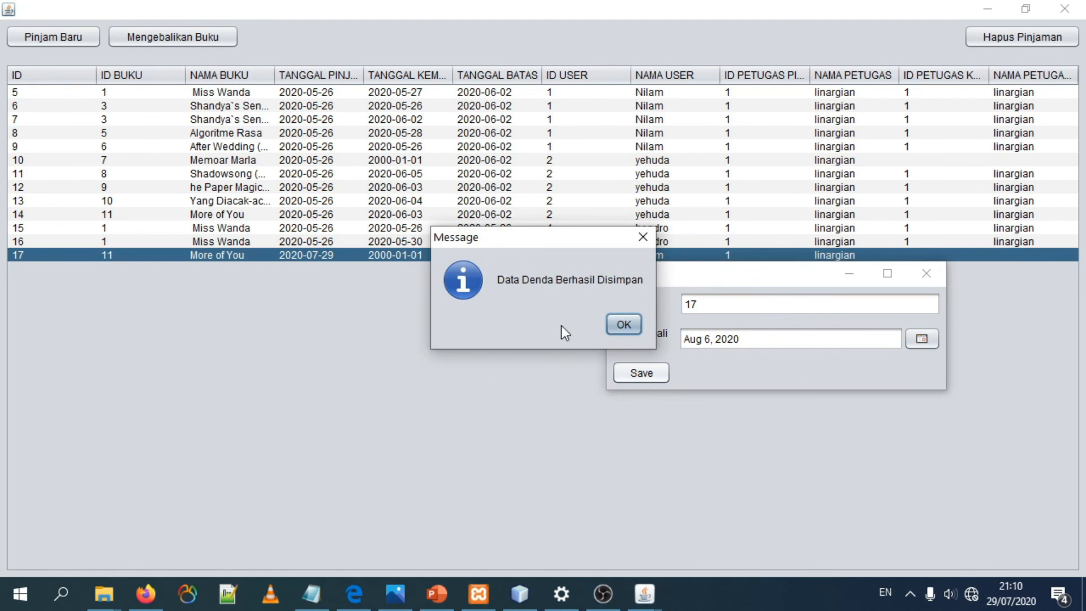
left_click_drag(500, 239, 674, 205)
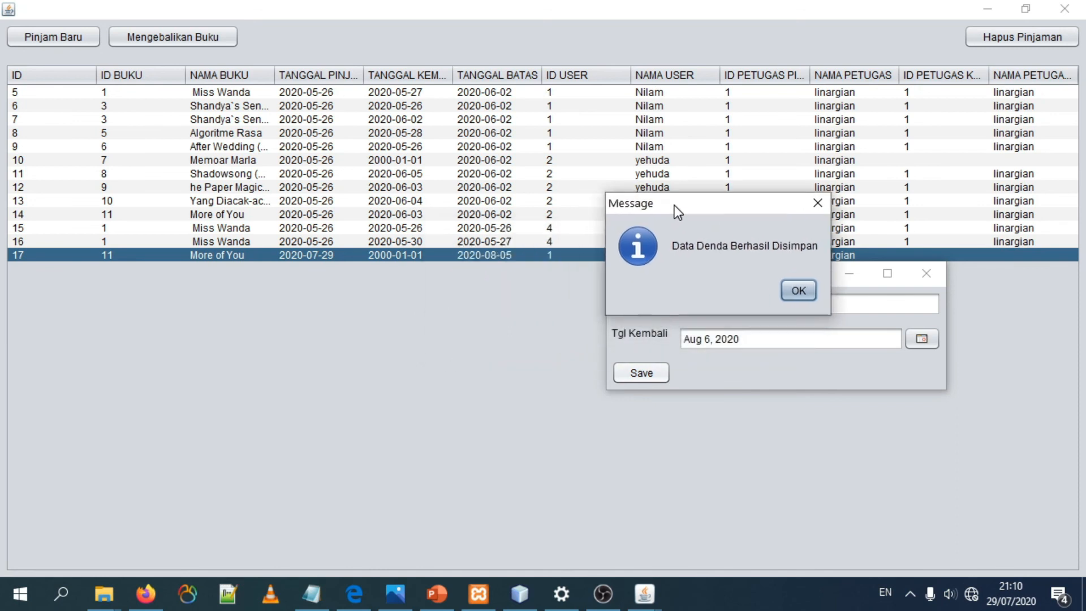
left_click(798, 290)
left_click(926, 273)
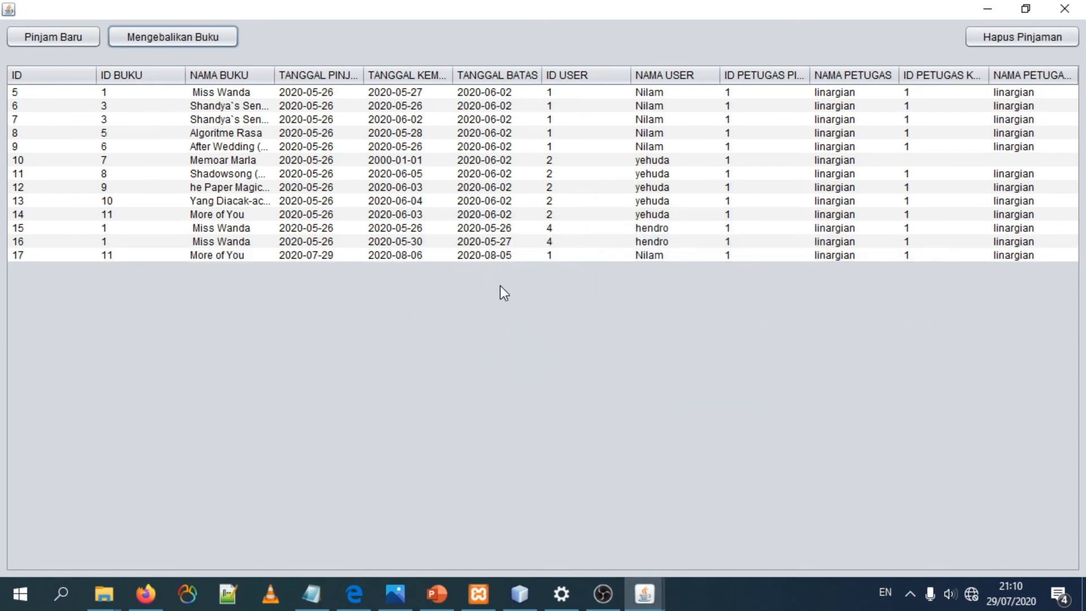
left_click(365, 255)
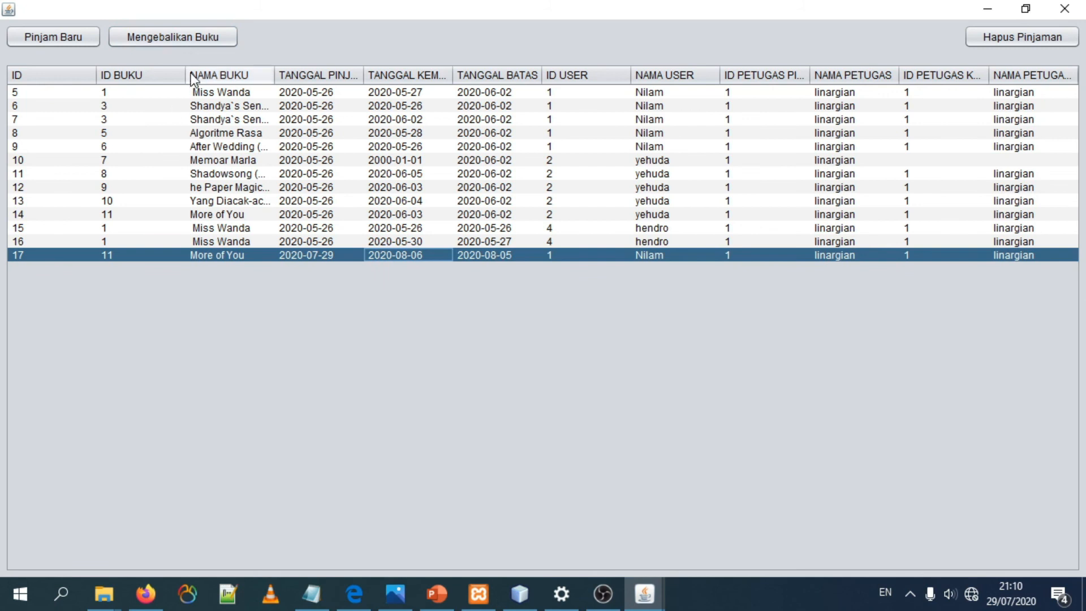
left_click(1065, 8)
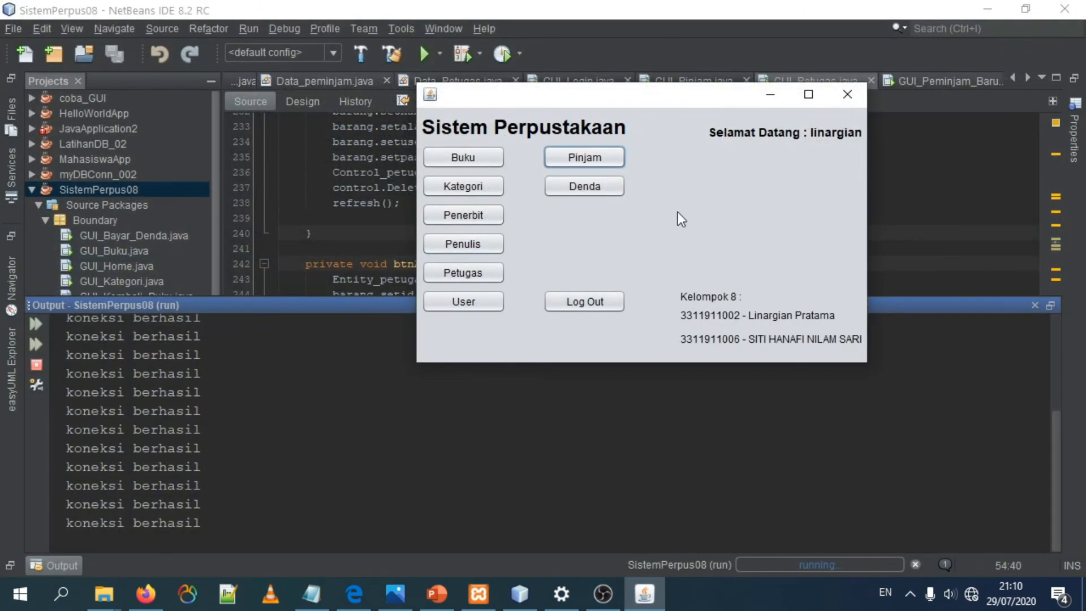
Step: Open the Denda form, maximize it and examine the fine recorded for loan 17
left_click(608, 186)
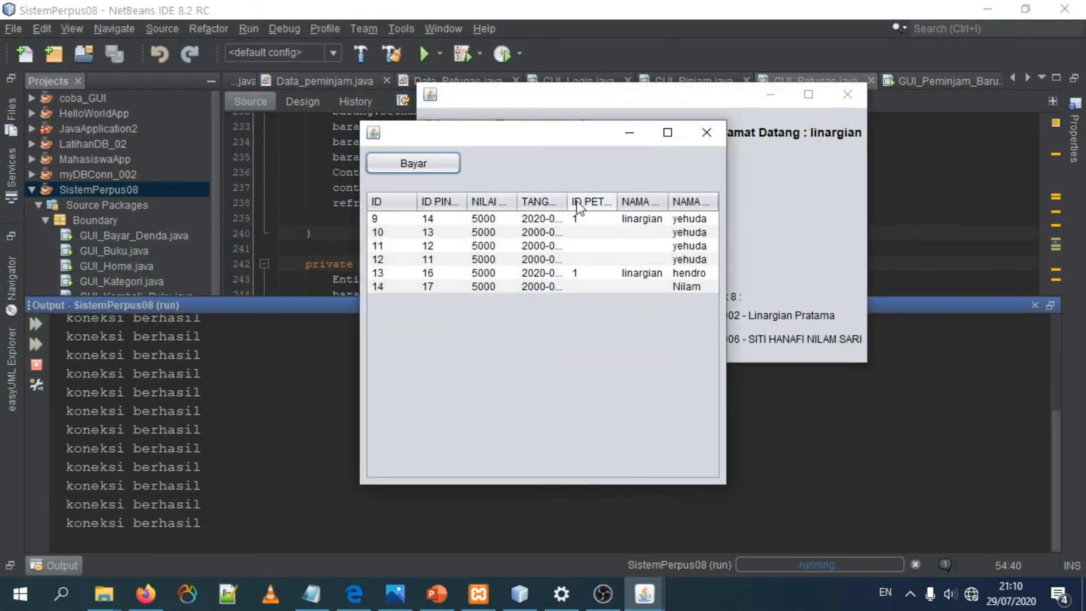
left_click(494, 285)
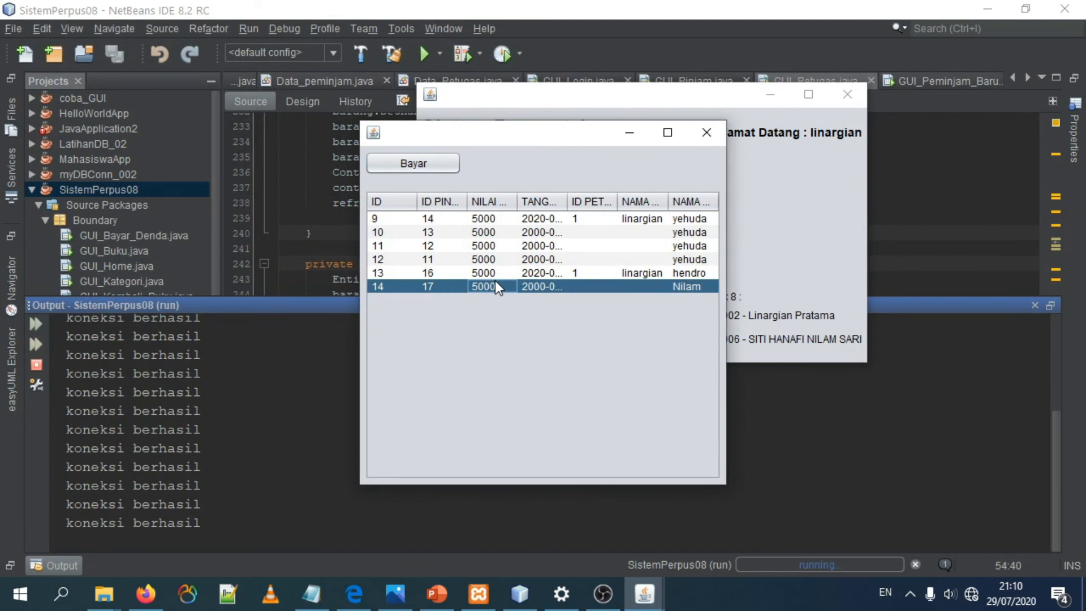
left_click(669, 135)
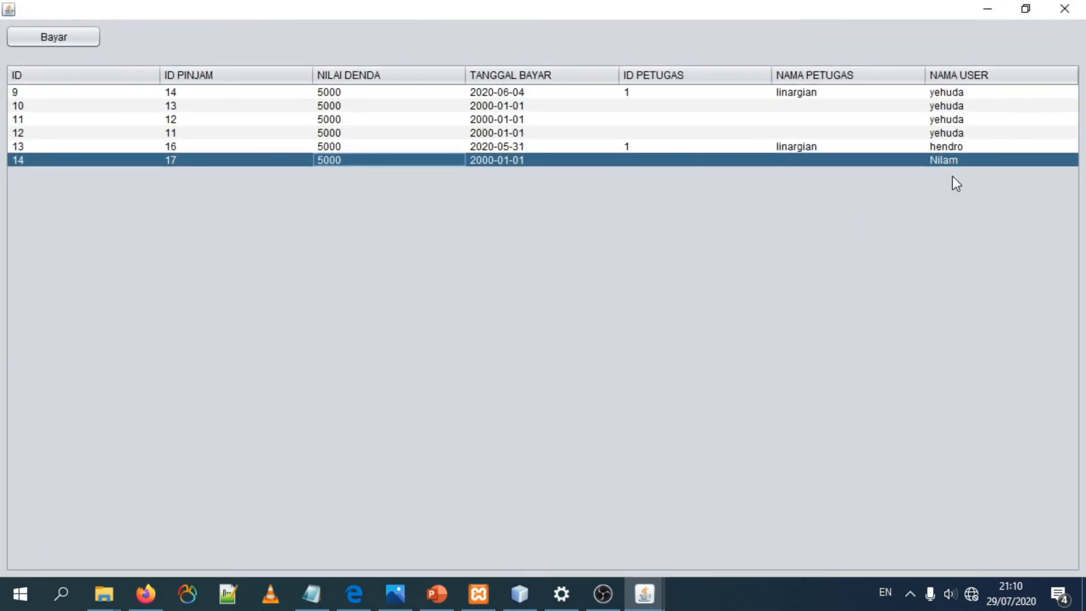
left_click(181, 158)
left_click(321, 164)
Step: Record the payment of fine 14 with Tgl Bayar Aug 6, 2020, save it and close the payment dialog
left_click(53, 39)
left_click(516, 310)
left_click(687, 317)
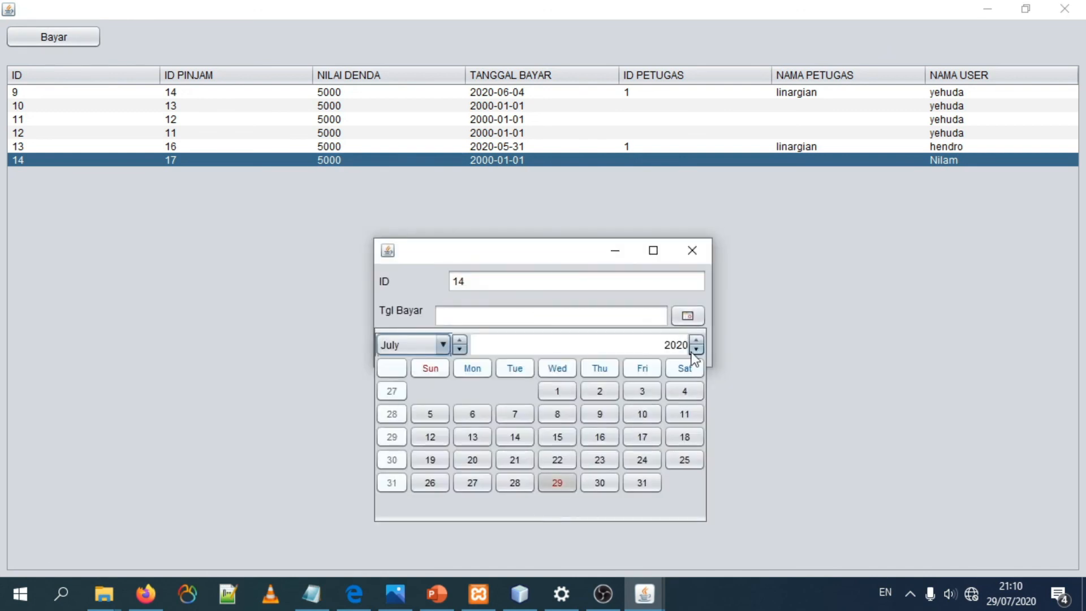
left_click(460, 340)
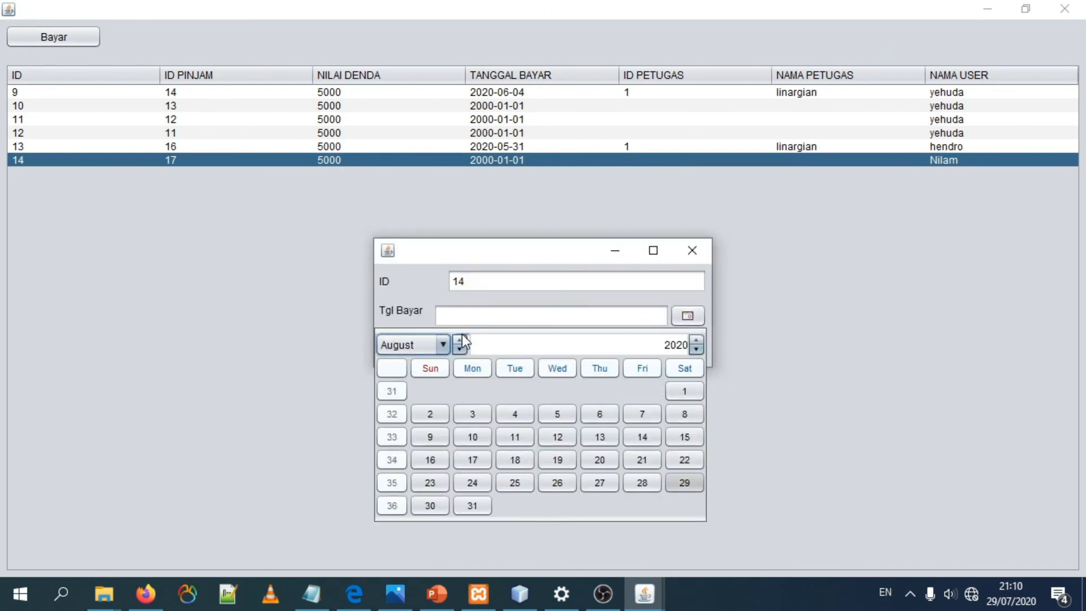
left_click(593, 416)
left_click(419, 346)
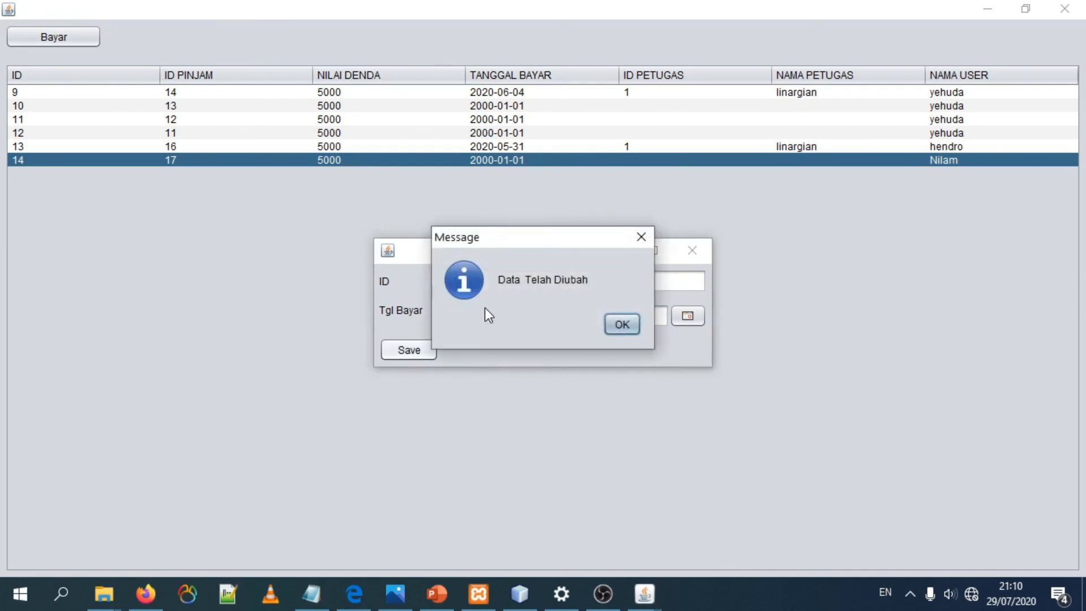
left_click(622, 324)
left_click(692, 250)
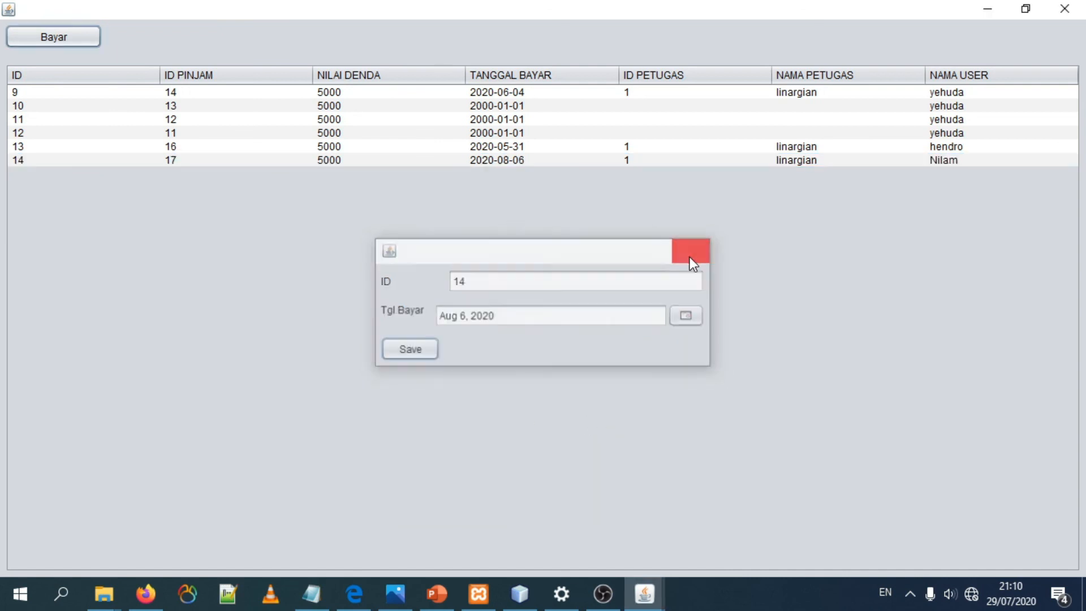
Step: Check fine 14's payment date in the list and close the Denda form
left_click_drag(460, 147, 489, 172)
left_click(498, 162)
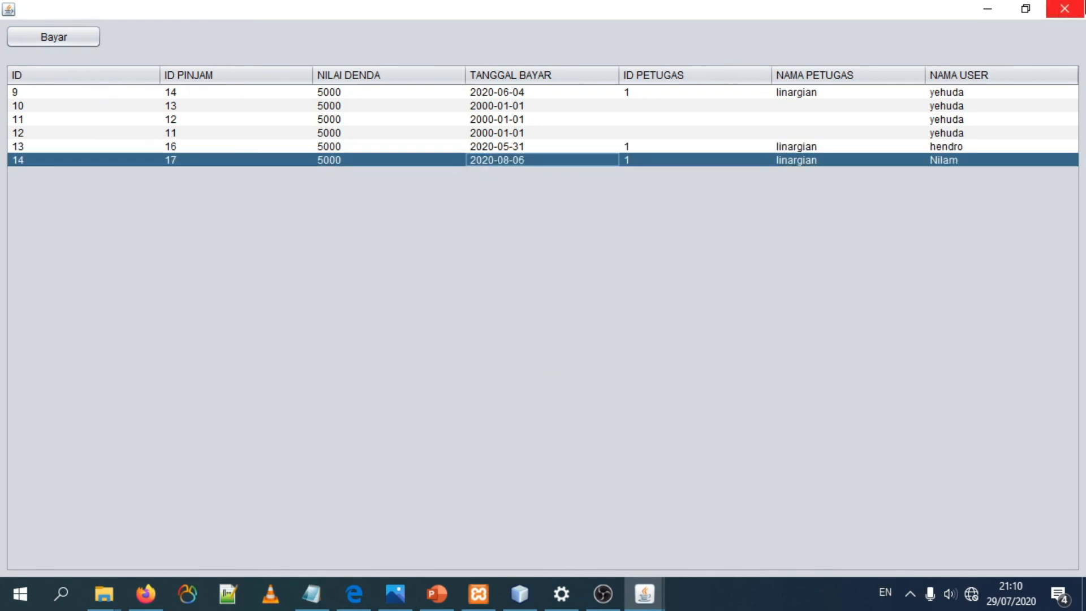
left_click(1065, 8)
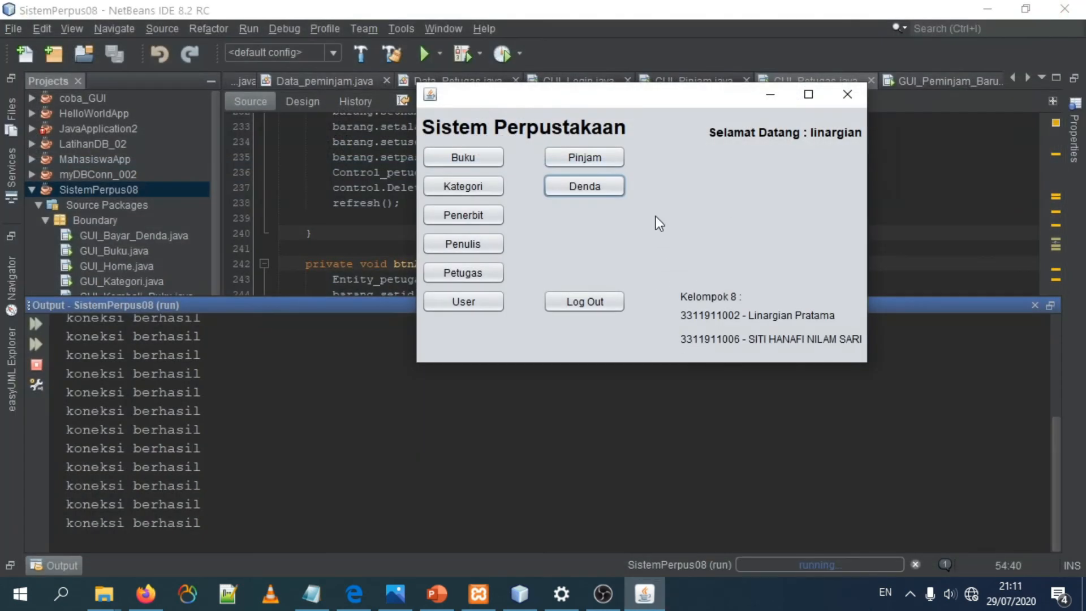
Step: Reopen the Pinjam form, inspect loans 10 and 17 in the list and close the form
left_click(612, 195)
left_click(583, 164)
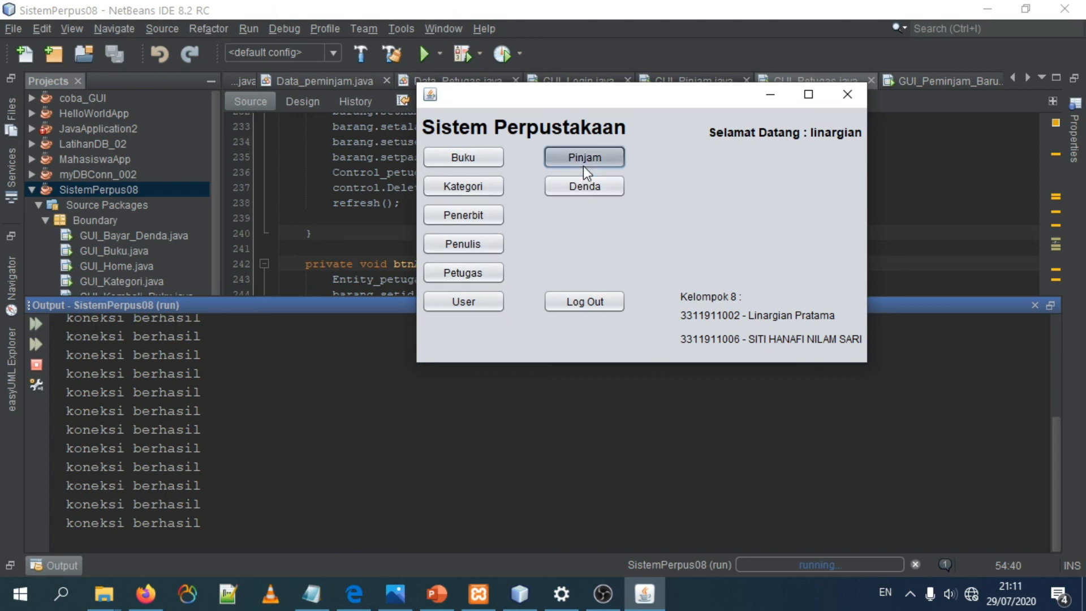
left_click(497, 286)
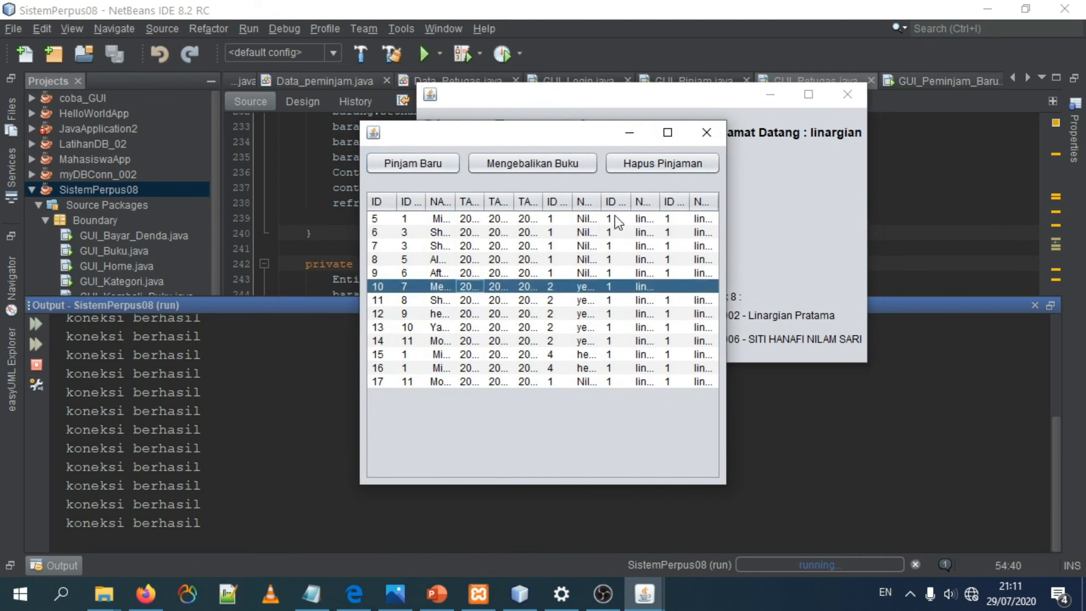
left_click(648, 382)
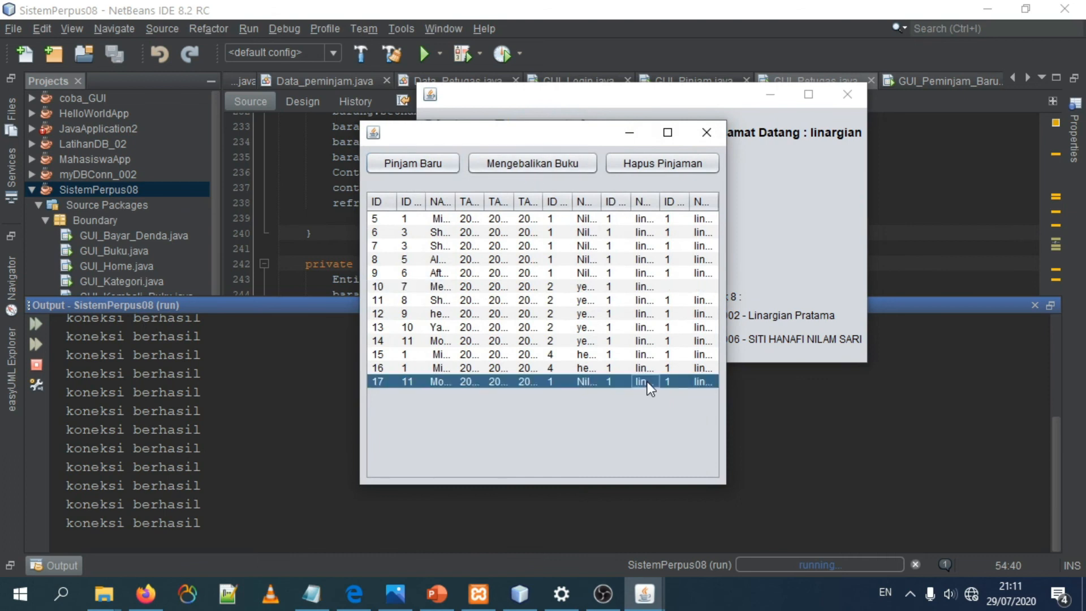
left_click(702, 130)
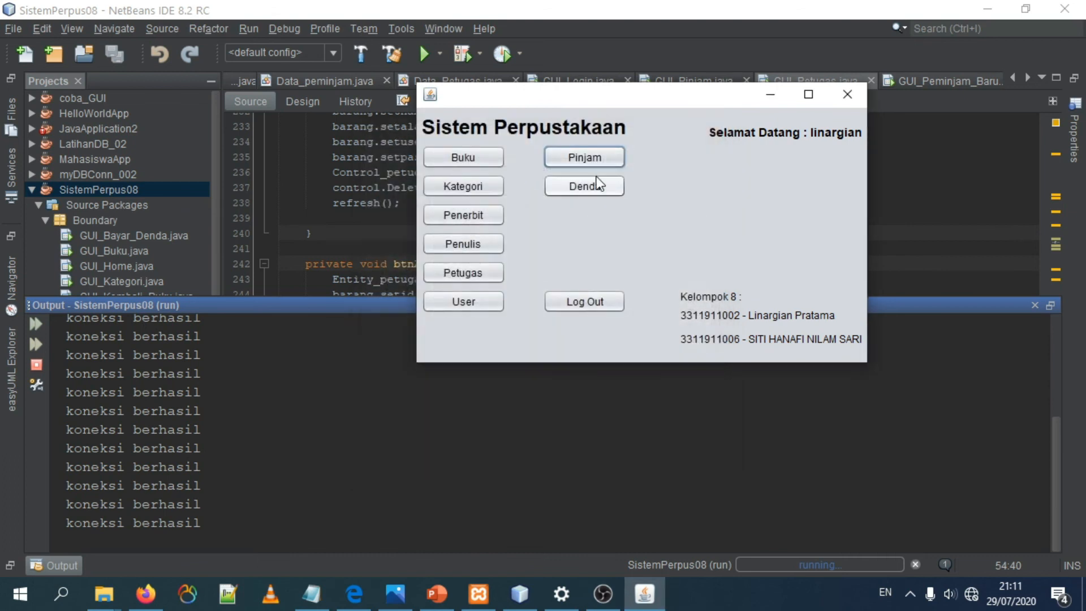
Step: Reopen the Denda form, compare the payment dates and staff entries of the fines in the maximized list, and close it
left_click(594, 182)
left_click(419, 286)
left_click(585, 216)
left_click(578, 248)
left_click(580, 259)
left_click(583, 274)
left_click(581, 287)
left_click(551, 246)
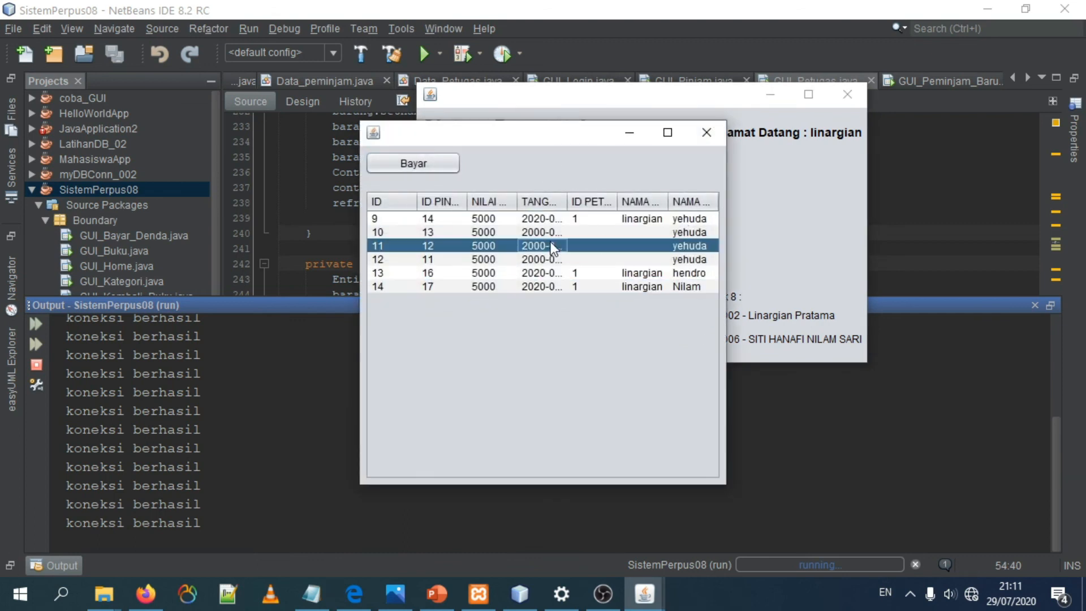
left_click(667, 133)
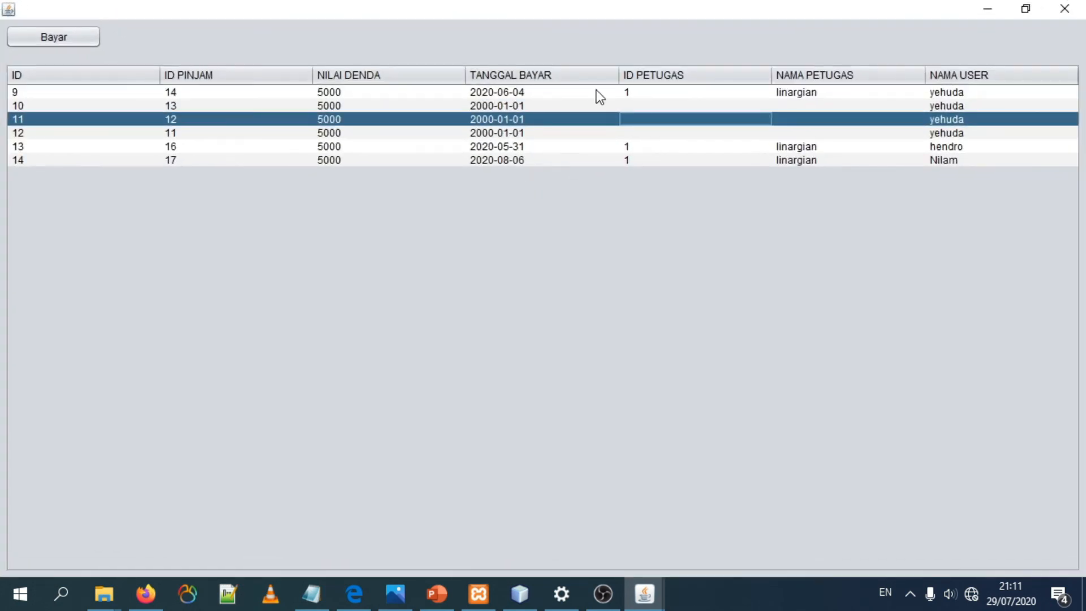
left_click(788, 160)
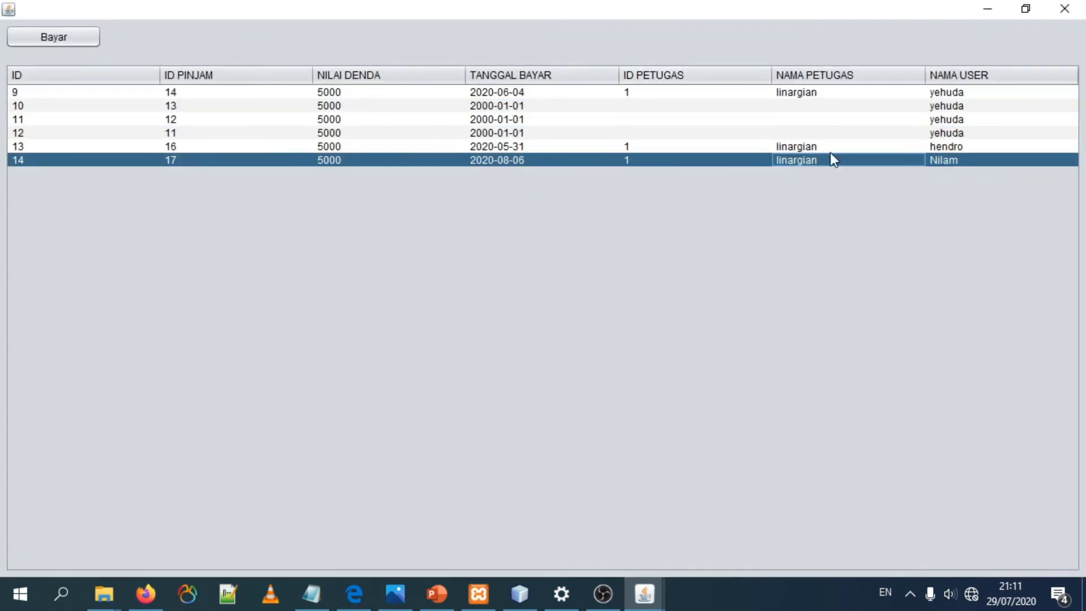
double_click(857, 8)
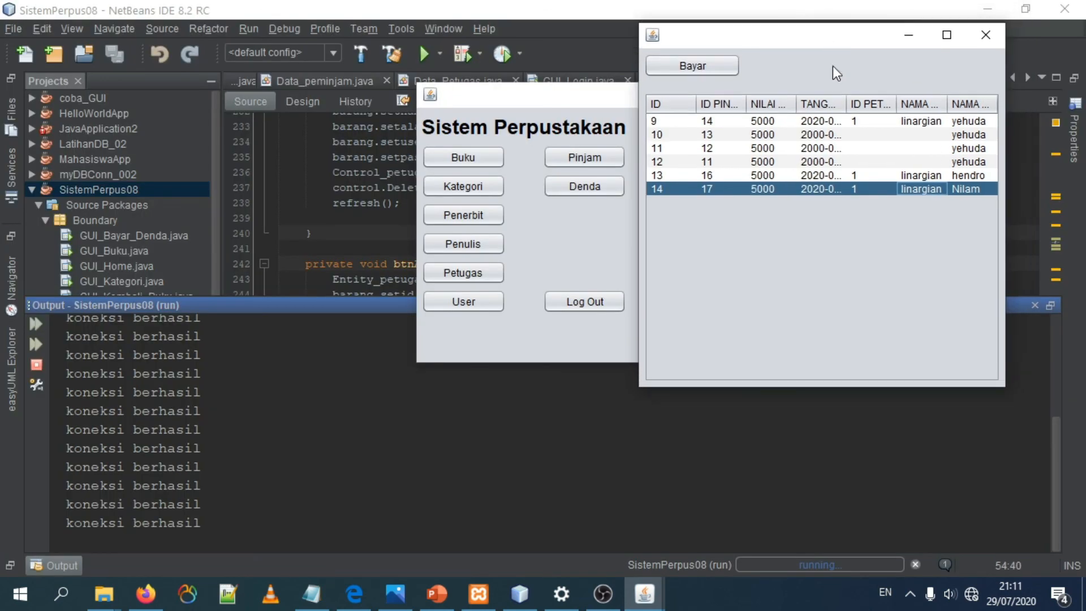
left_click(946, 35)
left_click(1063, 8)
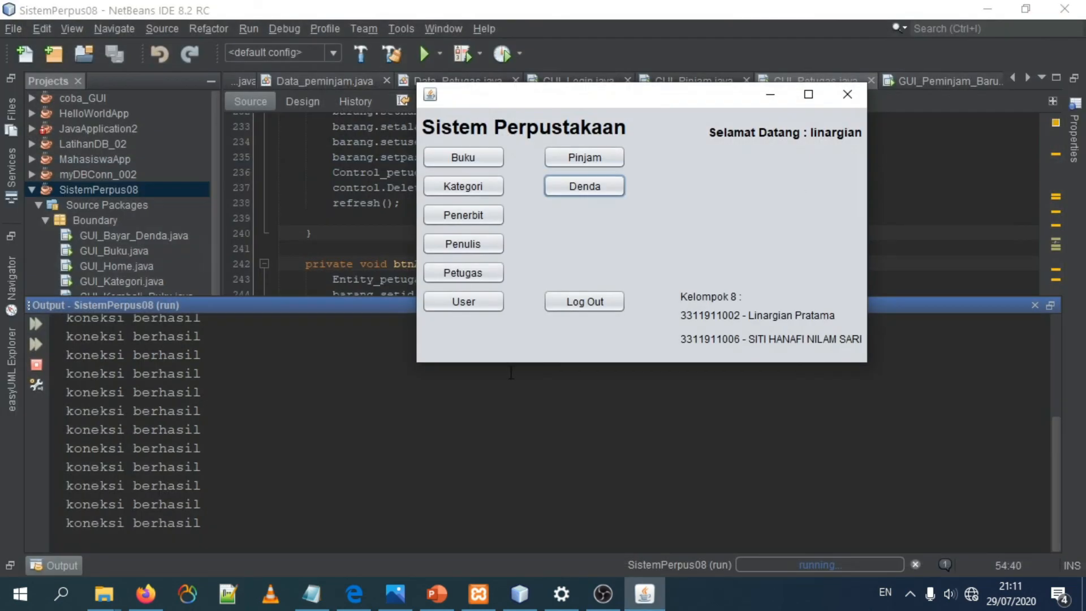
Step: Log out of the library system and reposition the login window
left_click(582, 301)
left_click_drag(64, 13, 569, 159)
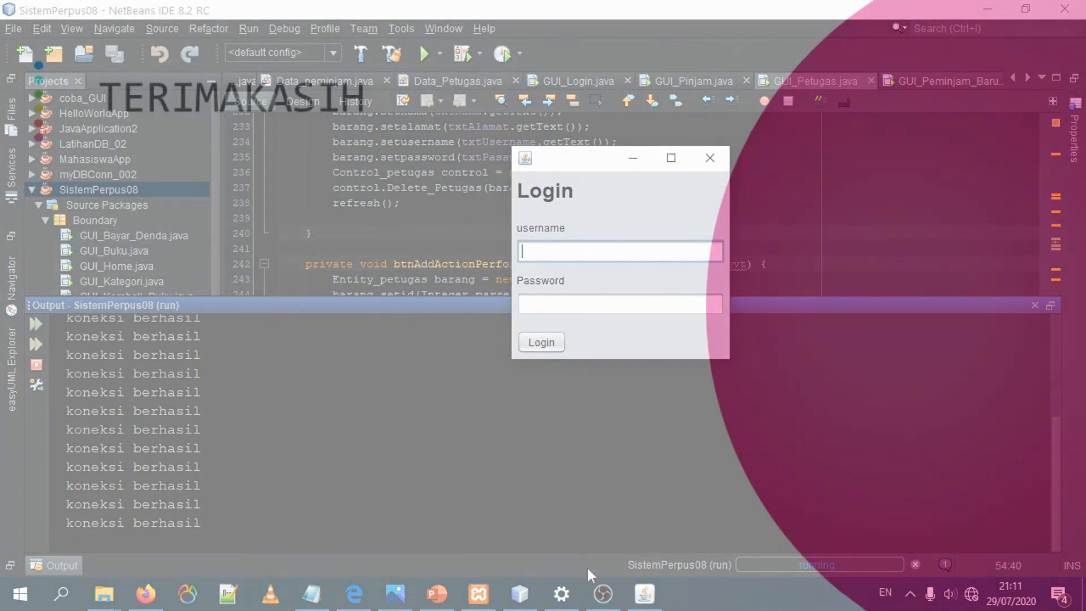